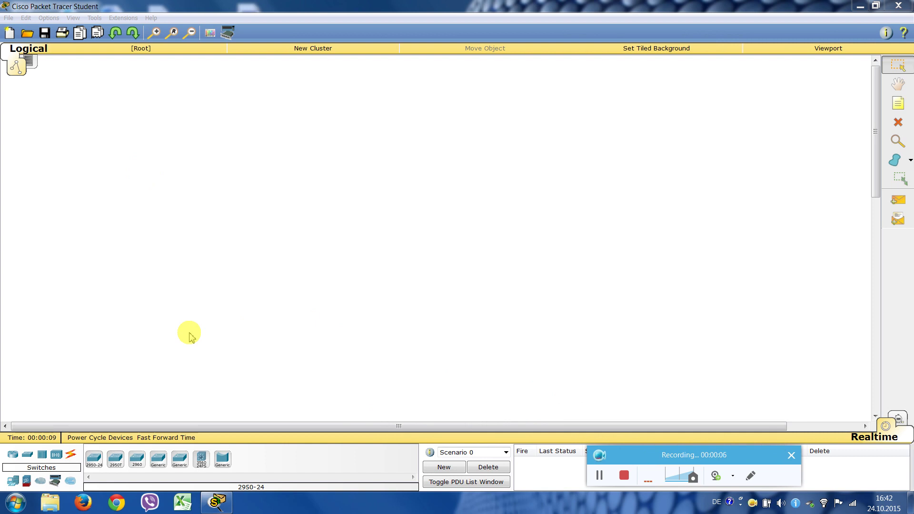
Step: Place a Generic PC, a 2950-24 switch and a Generic Server from left to right
{"action": "left_click", "coordinate": [14, 483]}
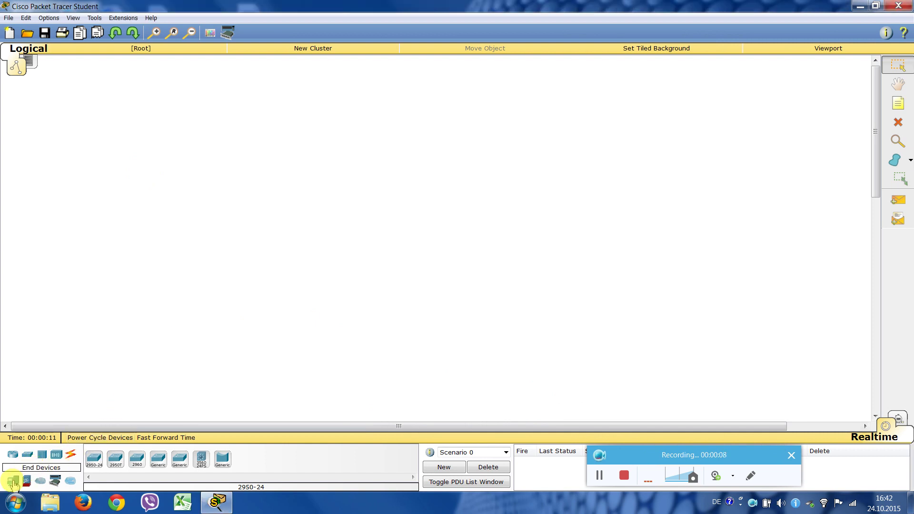
{"action": "left_click", "coordinate": [93, 459]}
{"action": "left_click", "coordinate": [164, 257]}
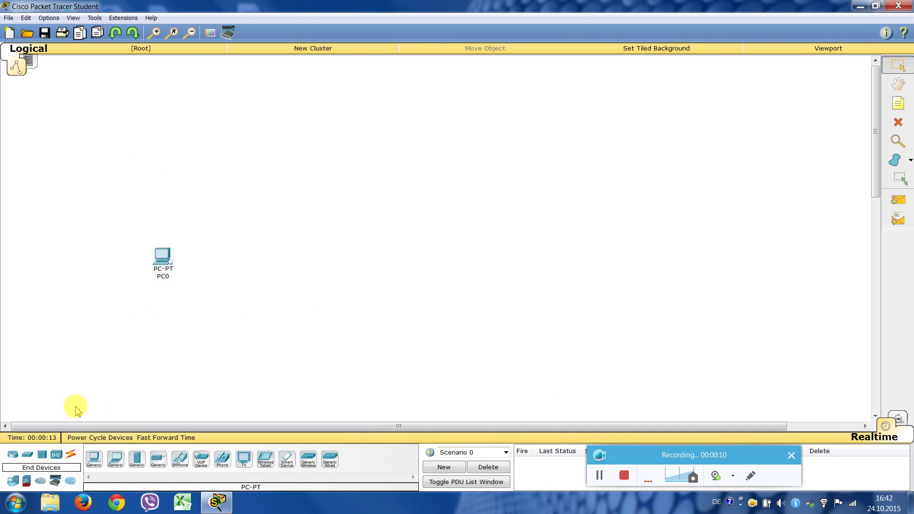
{"action": "left_click", "coordinate": [27, 455]}
{"action": "left_click", "coordinate": [96, 461]}
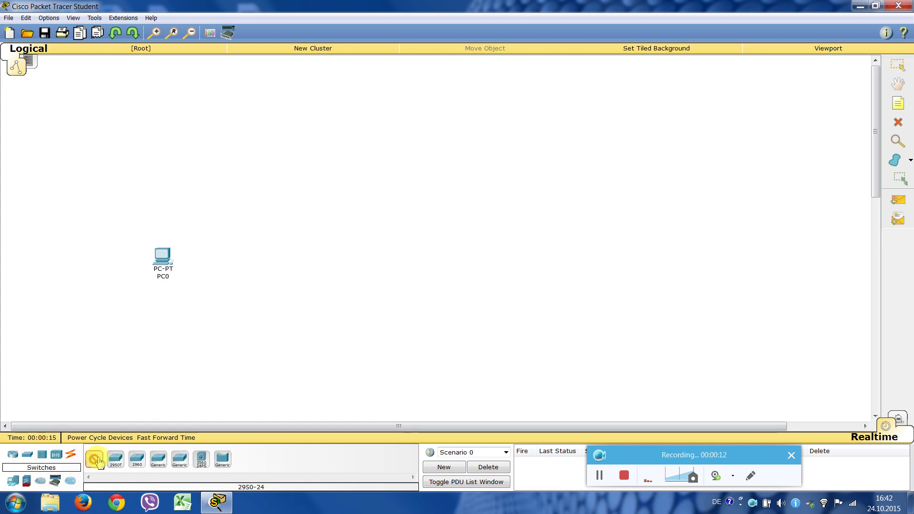
{"action": "left_click", "coordinate": [302, 267]}
{"action": "left_click", "coordinate": [14, 483]}
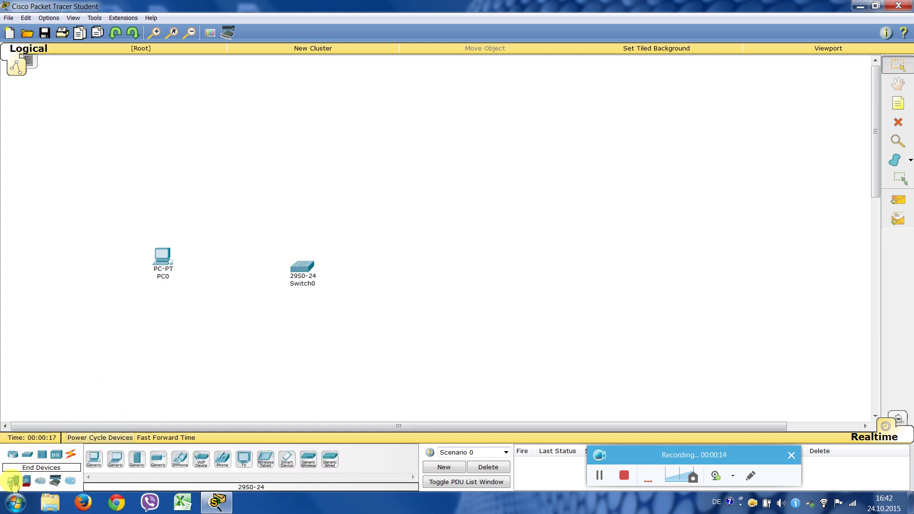
{"action": "left_click", "coordinate": [137, 460]}
{"action": "left_click", "coordinate": [438, 279]}
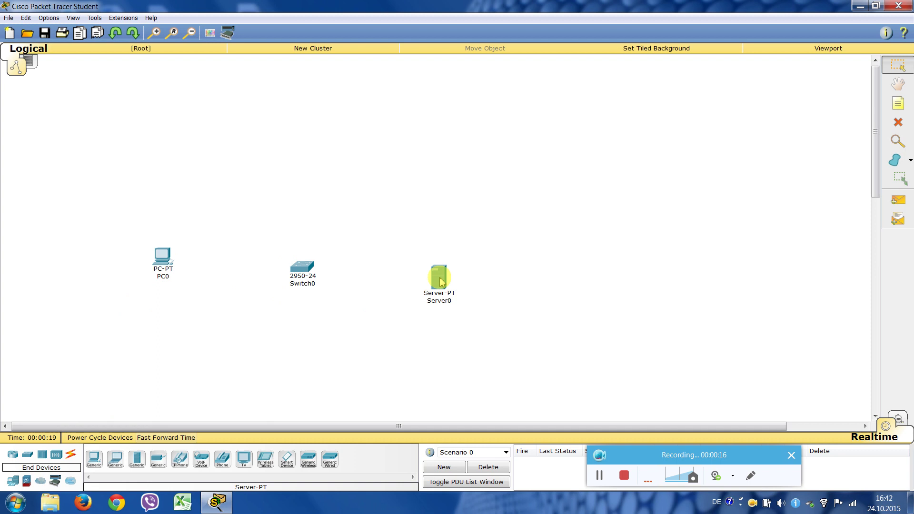
{"action": "left_click_drag", "start_coordinate": [443, 285], "coordinate": [446, 265]}
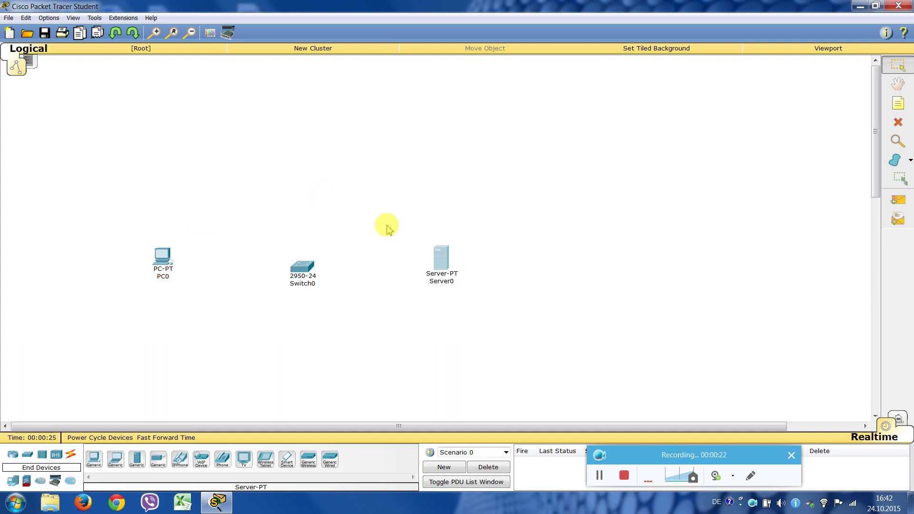
Step: Delete all three placed devices to start the layout over
{"action": "left_click_drag", "start_coordinate": [114, 184], "coordinate": [513, 334]}
{"action": "key", "text": "Delete"}
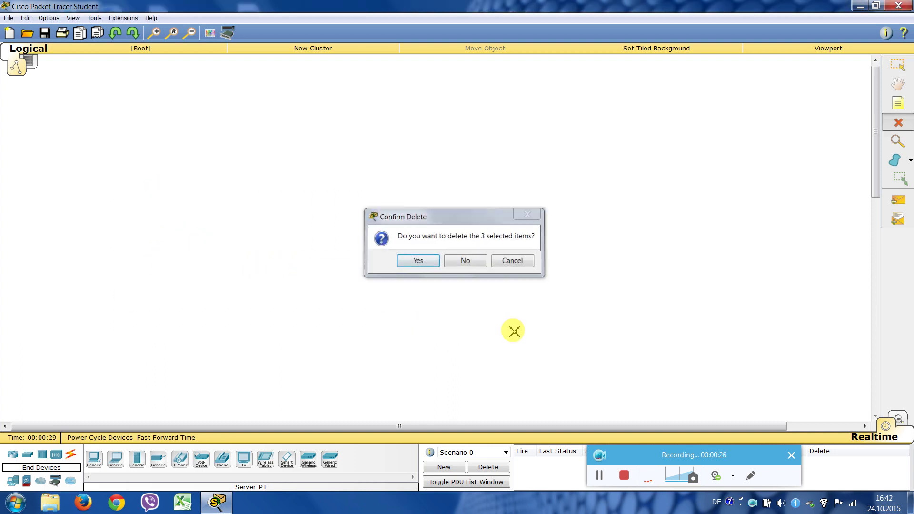
{"action": "key", "text": "Return"}
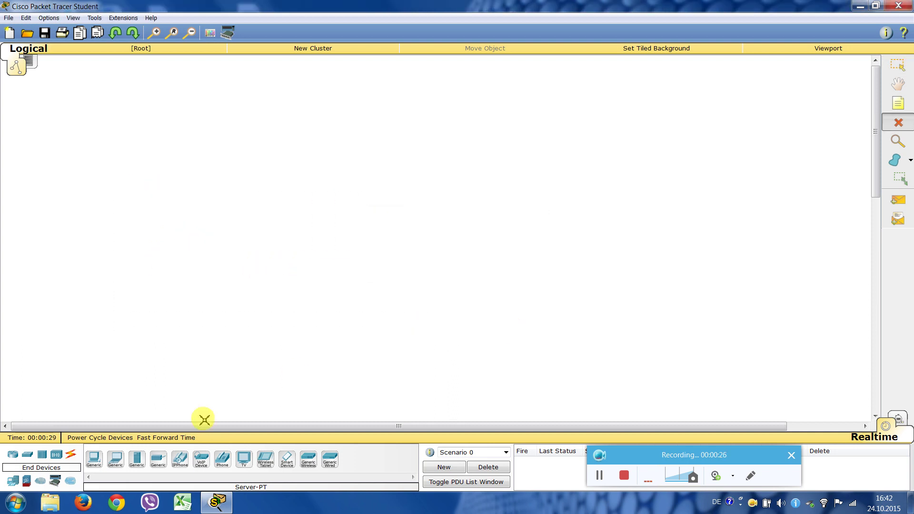
Step: Re-place PC1 on the left, Server1 on the right and a 2950-24 Switch1 between them
{"action": "left_click", "coordinate": [95, 467]}
{"action": "left_click", "coordinate": [163, 257]}
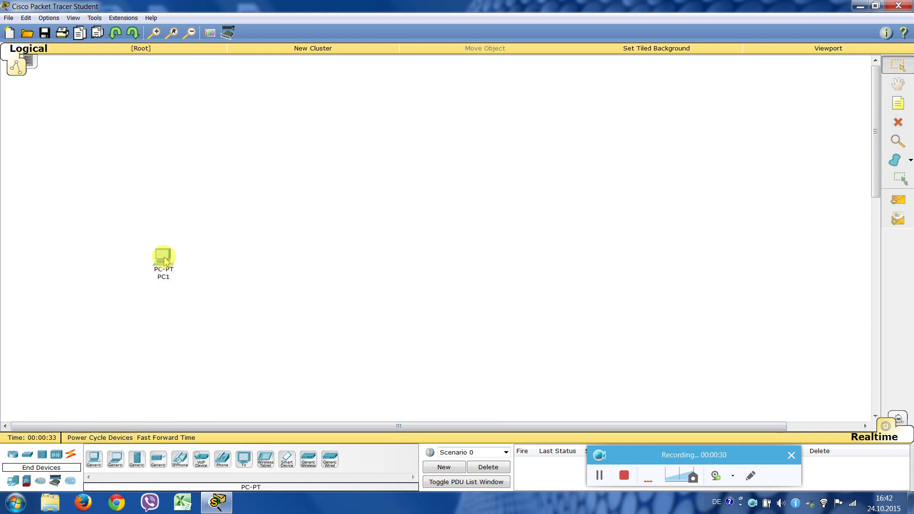
{"action": "left_click", "coordinate": [137, 459]}
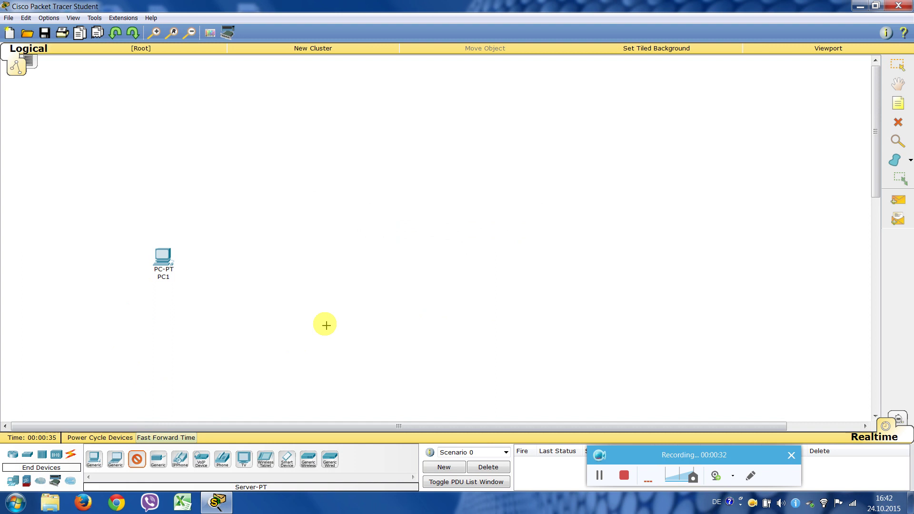
{"action": "left_click", "coordinate": [435, 267]}
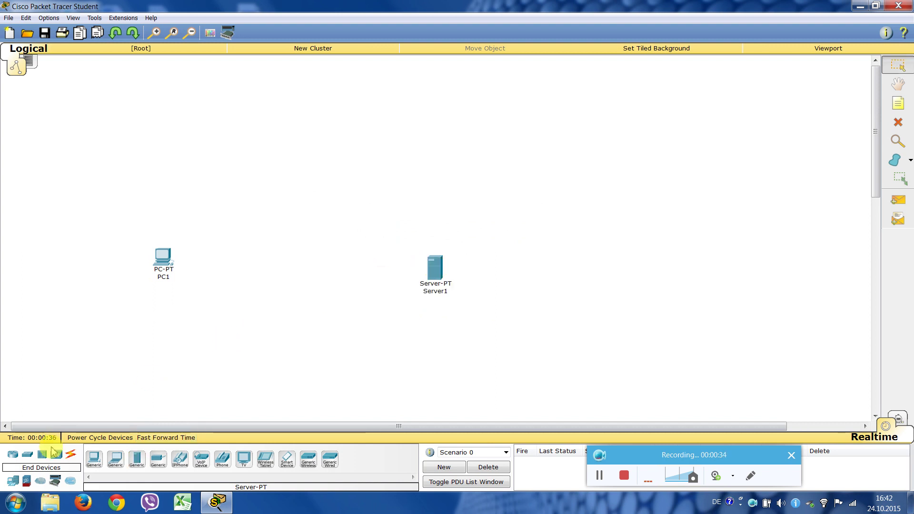
{"action": "left_click", "coordinate": [27, 456]}
{"action": "left_click", "coordinate": [94, 459]}
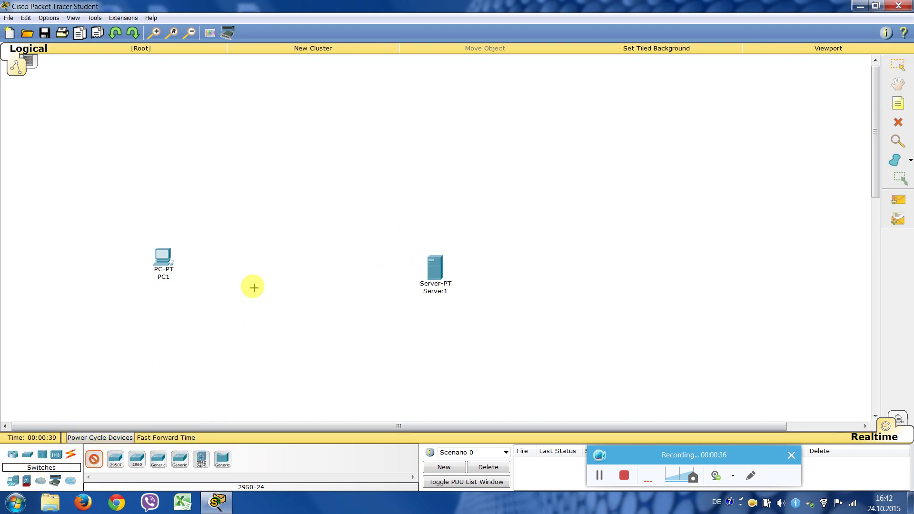
{"action": "left_click", "coordinate": [283, 267]}
{"action": "mouse_move", "coordinate": [286, 255]}
{"action": "left_mouse_down"}
{"action": "mouse_move", "coordinate": [310, 262]}
{"action": "mouse_move", "coordinate": [292, 266]}
{"action": "left_mouse_up"}
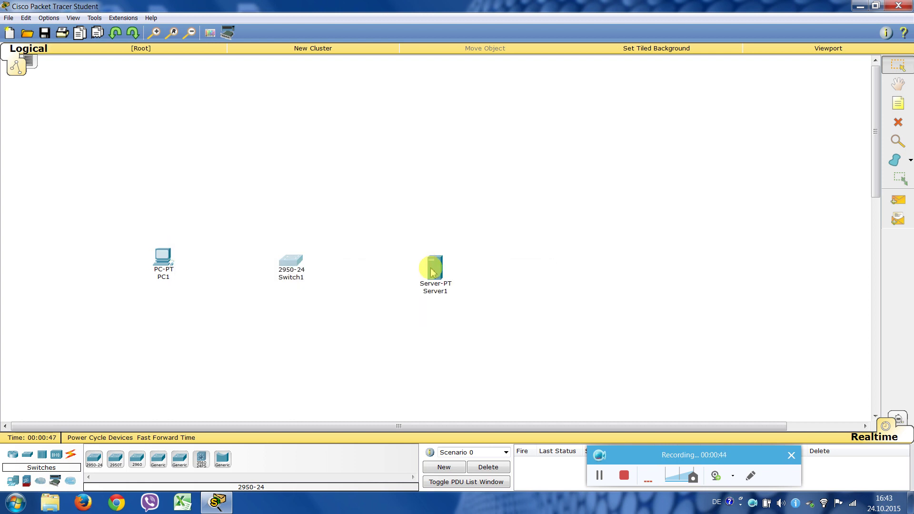
{"action": "left_click", "coordinate": [71, 454]}
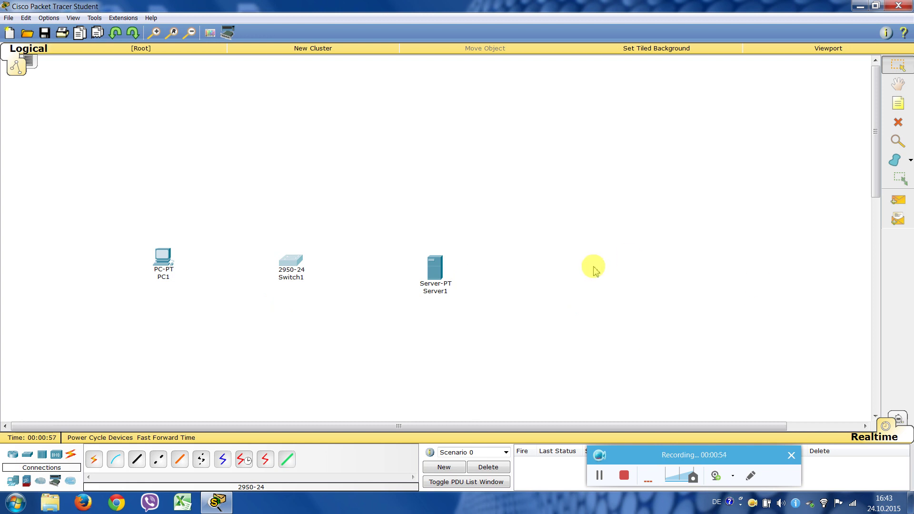
Step: Cable PC1's FastEthernet0 to a Switch1 port with a copper straight-through cable
{"action": "left_click", "coordinate": [136, 460]}
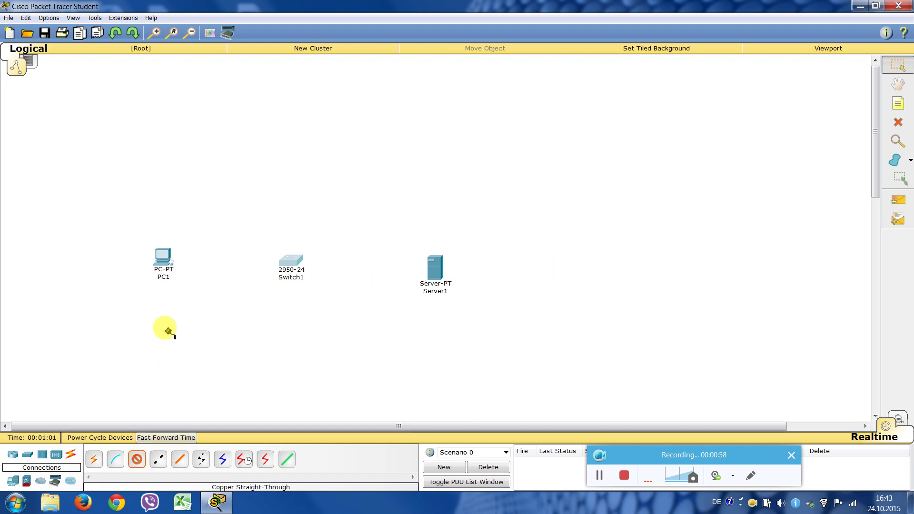
{"action": "left_click", "coordinate": [163, 258]}
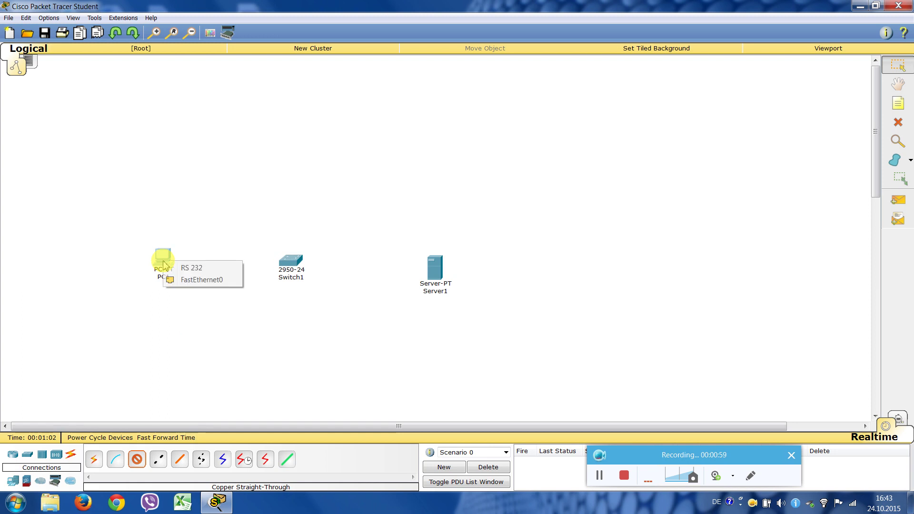
{"action": "left_click", "coordinate": [197, 281]}
{"action": "left_click", "coordinate": [288, 262]}
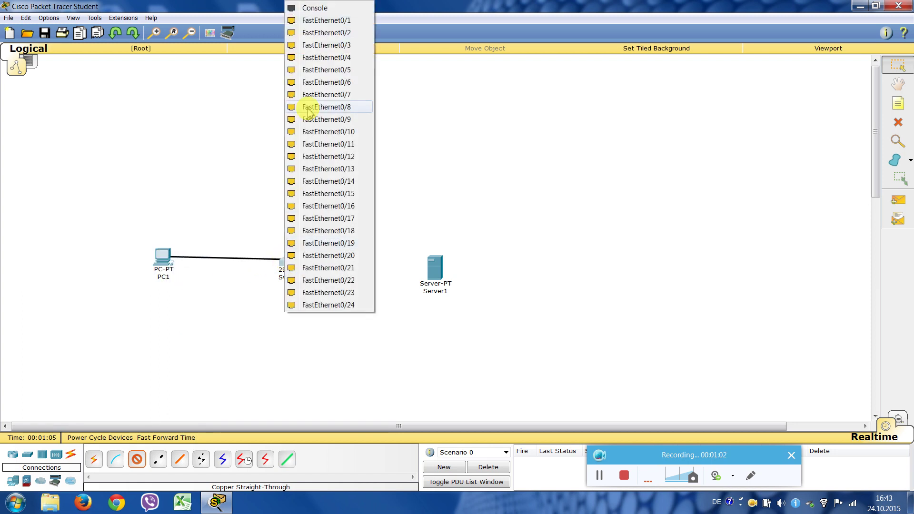
{"action": "left_click", "coordinate": [309, 20]}
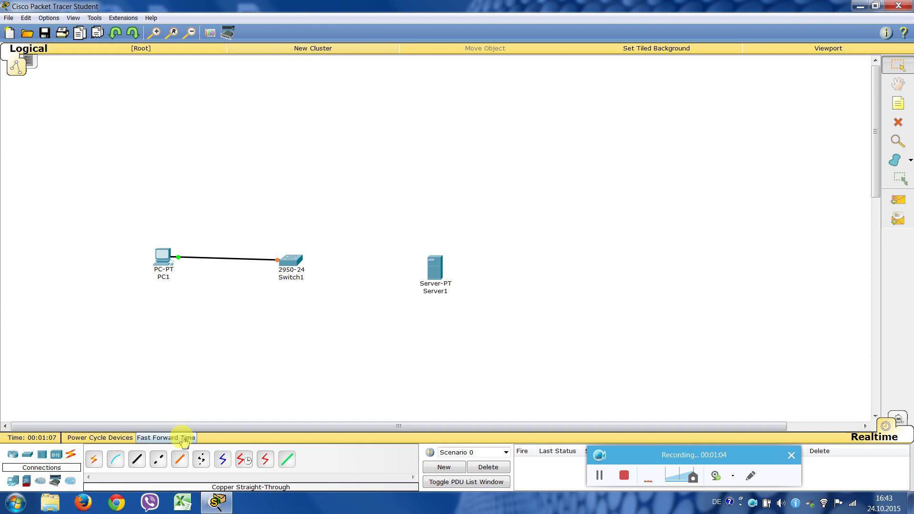
Step: Cable another Switch1 port to Server1's FastEthernet0 and line Server1 up
{"action": "left_click", "coordinate": [136, 460]}
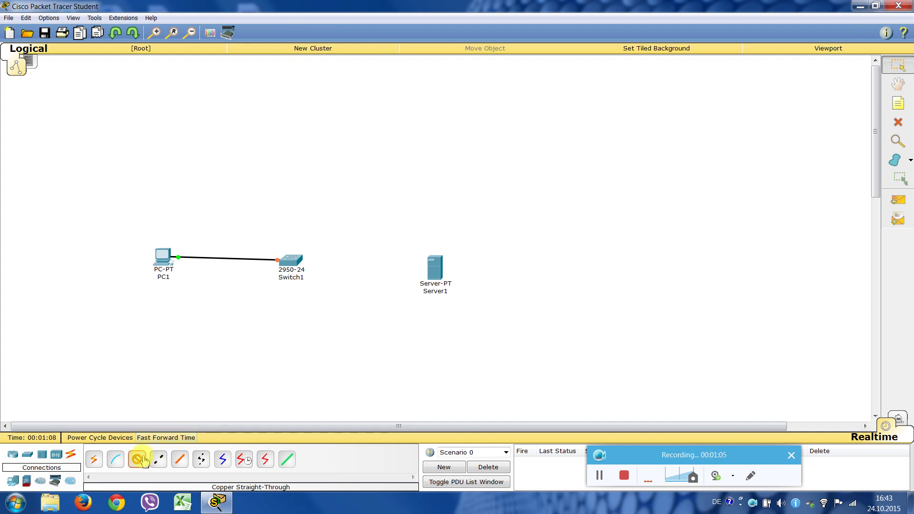
{"action": "left_click", "coordinate": [292, 265]}
{"action": "left_click", "coordinate": [327, 26]}
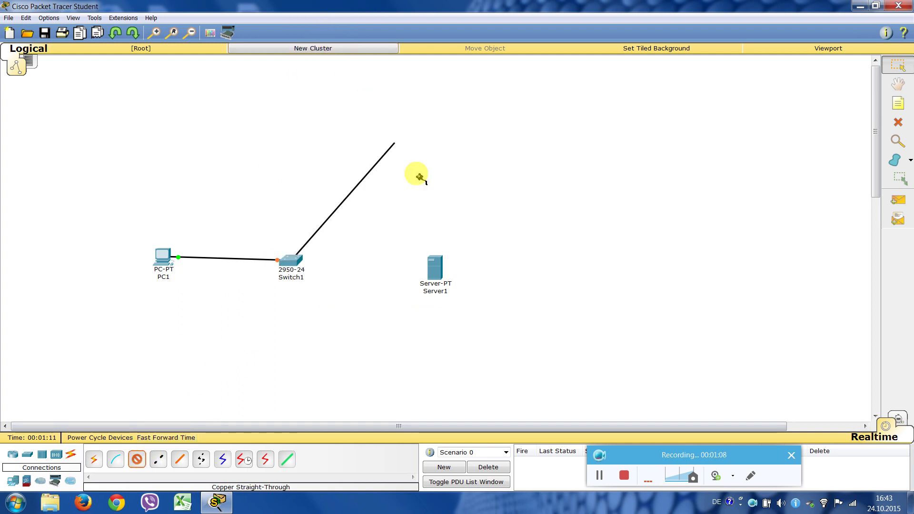
{"action": "left_click", "coordinate": [435, 268]}
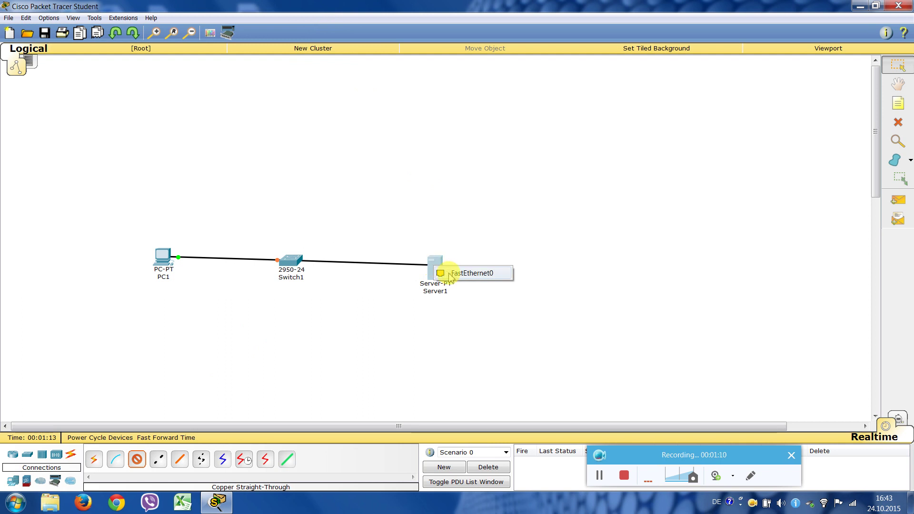
{"action": "left_click", "coordinate": [449, 274]}
{"action": "left_click_drag", "start_coordinate": [435, 272], "coordinate": [434, 265]}
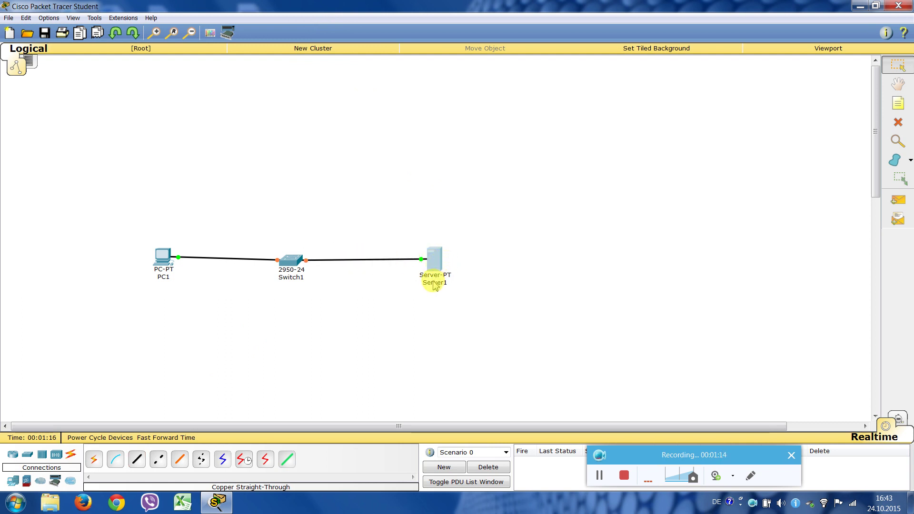
Step: Relabel the server 192.168.1.1 and the PC 192.168.1.5, then open the server
{"action": "left_click", "coordinate": [435, 283]}
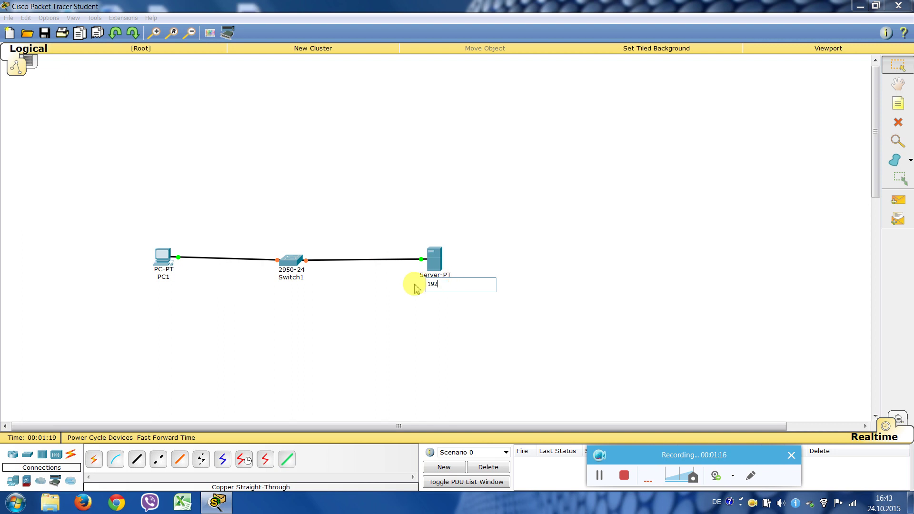
{"action": "type", "text": "192.168.1.1"}
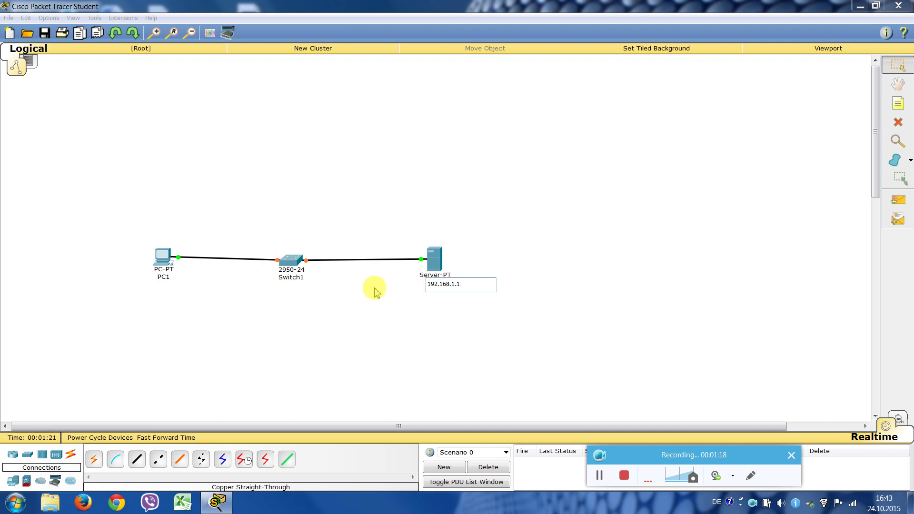
{"action": "left_click", "coordinate": [374, 287]}
{"action": "left_click", "coordinate": [166, 281]}
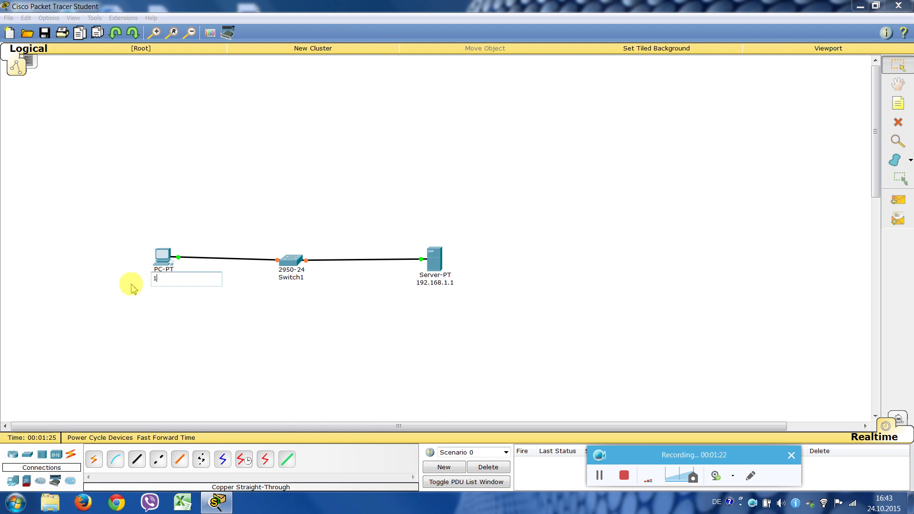
{"action": "left_click", "coordinate": [262, 316]}
{"action": "left_click", "coordinate": [436, 267]}
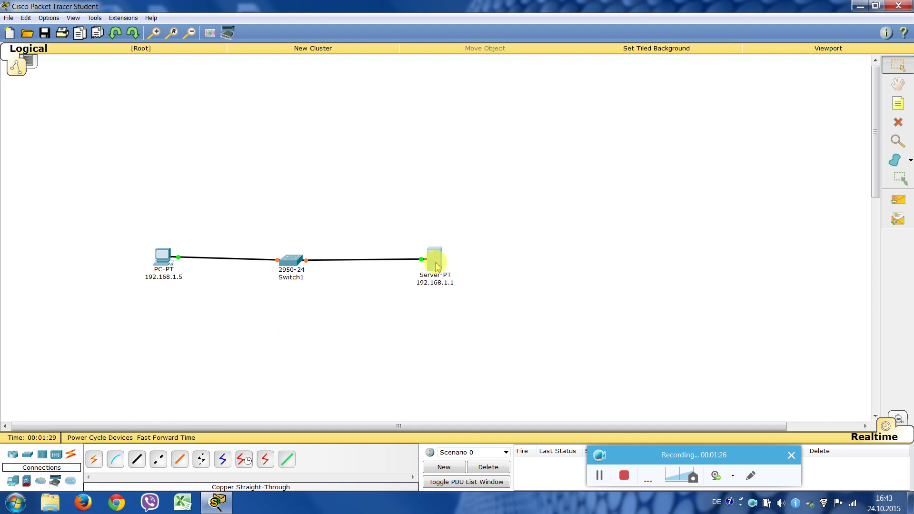
Step: In the server's IP Configuration, enter IP 192.168.1.1, mask 255.255.255.0 and DNS 192.168.1.1
{"action": "left_click_drag", "start_coordinate": [445, 135], "coordinate": [609, 102]}
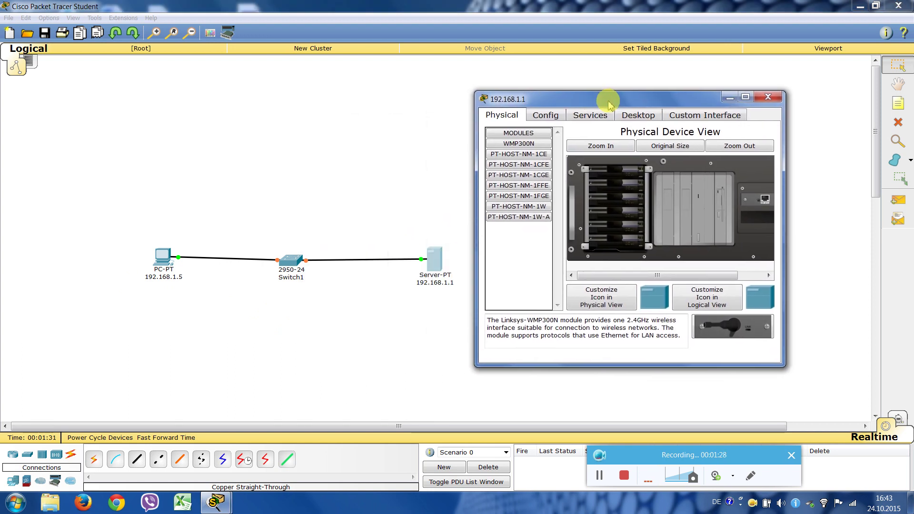
{"action": "left_click", "coordinate": [619, 119]}
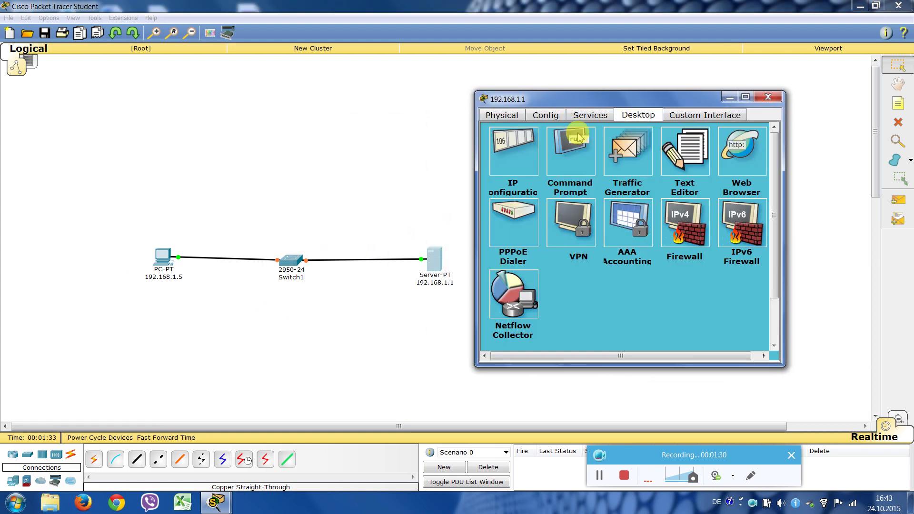
{"action": "left_click", "coordinate": [532, 143]}
{"action": "left_click", "coordinate": [592, 192]}
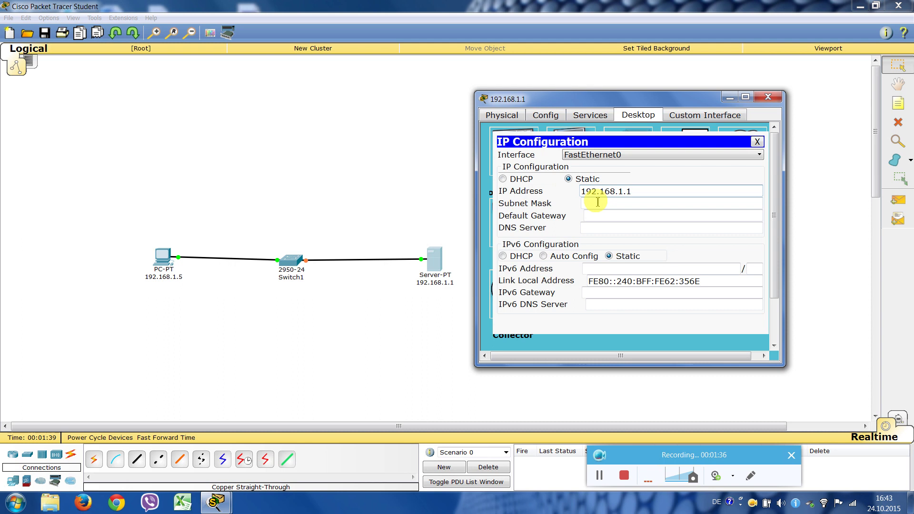
{"action": "left_click", "coordinate": [593, 203]}
{"action": "left_click", "coordinate": [614, 214]}
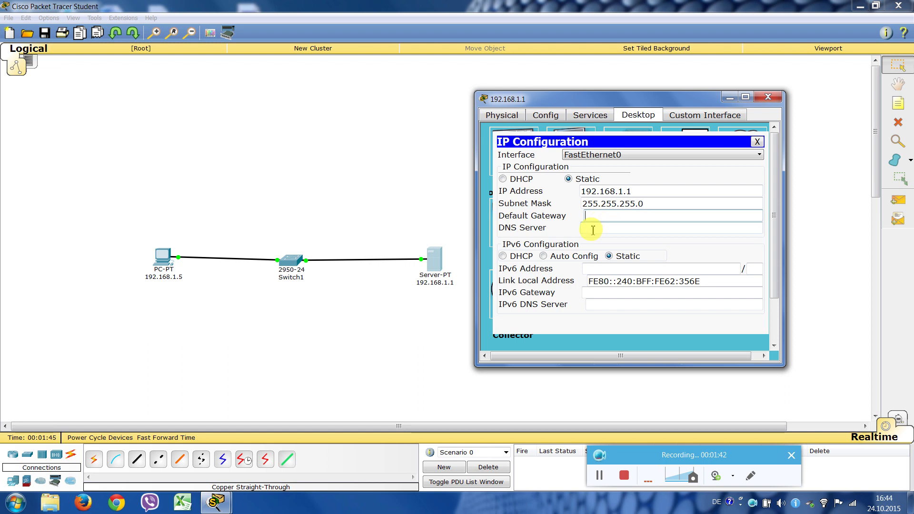
{"action": "left_click", "coordinate": [592, 227]}
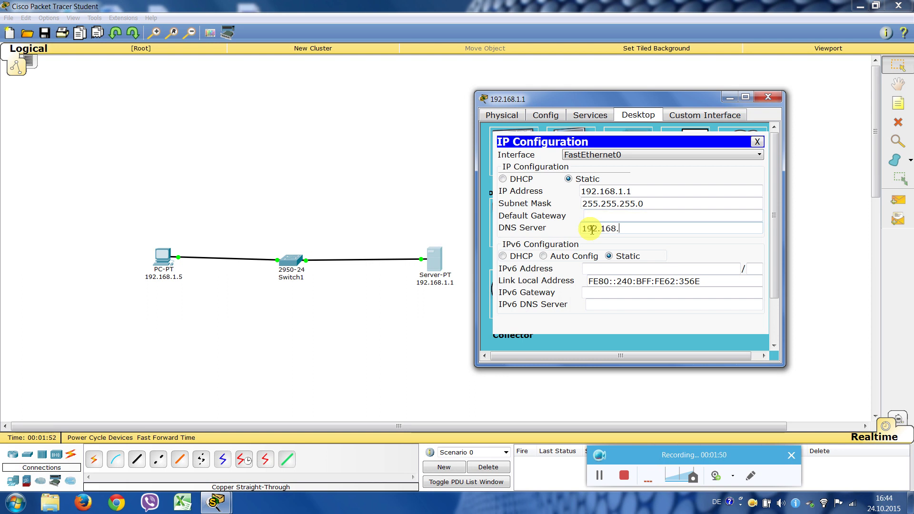
{"action": "left_click", "coordinate": [758, 142]}
{"action": "left_click", "coordinate": [768, 98]}
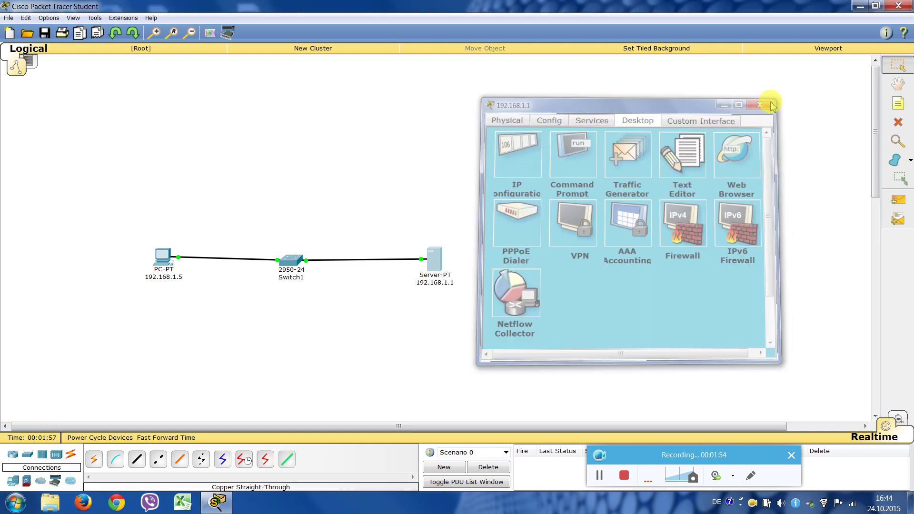
Step: In the PC's IP Configuration, enter IP 192.168.1.5, mask 255.255.255.0 and DNS 192.168.1.1
{"action": "left_click", "coordinate": [166, 256]}
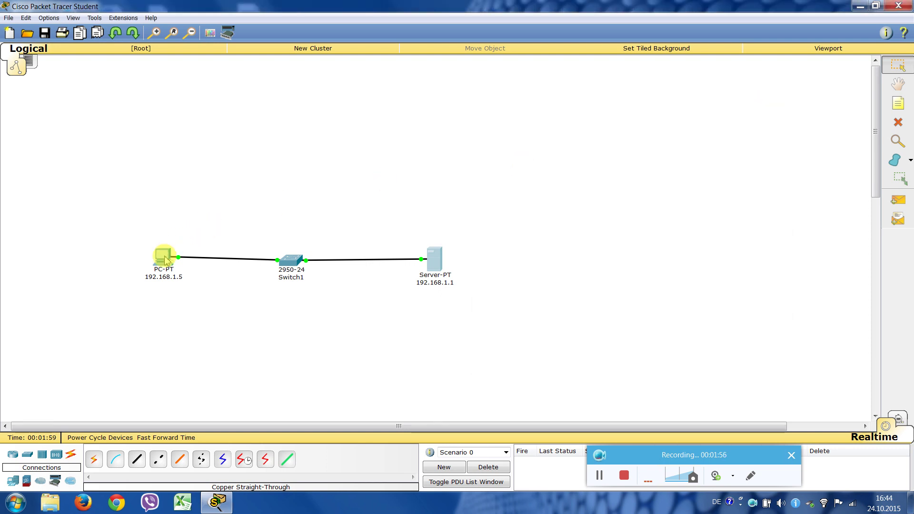
{"action": "left_click", "coordinate": [412, 164]}
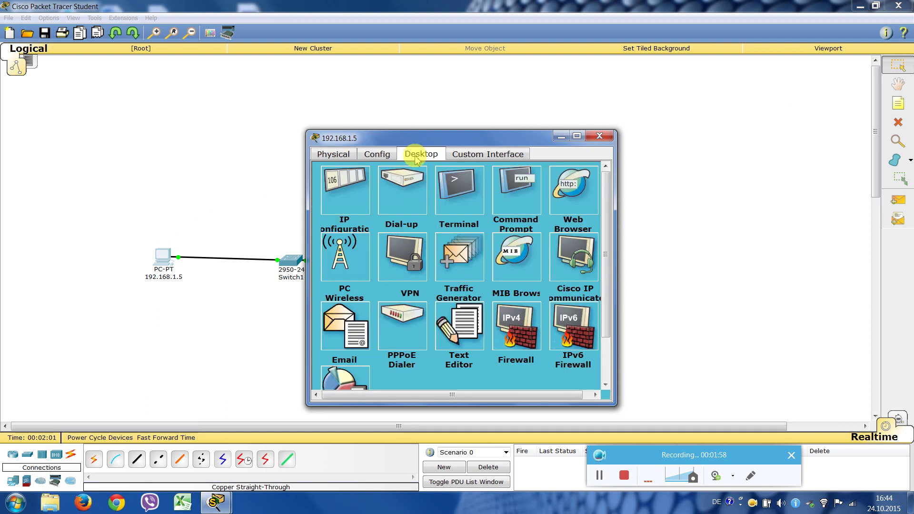
{"action": "left_click", "coordinate": [351, 192]}
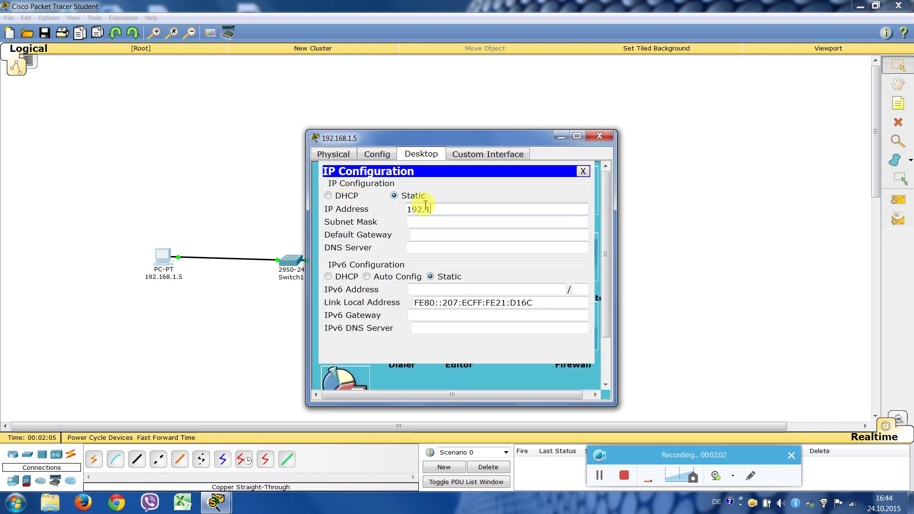
{"action": "left_click", "coordinate": [425, 205]}
{"action": "type", "text": "192.168.1.5"}
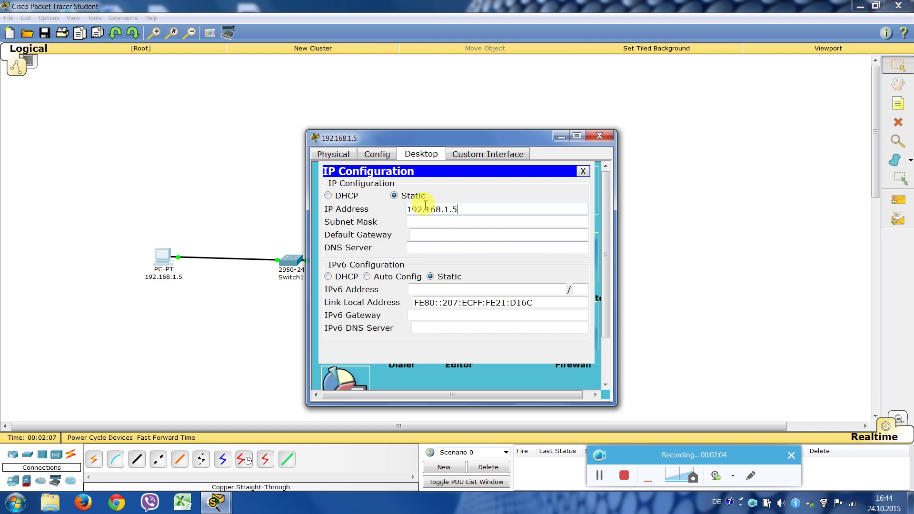
{"action": "key", "text": "Tab"}
{"action": "left_click", "coordinate": [437, 236]}
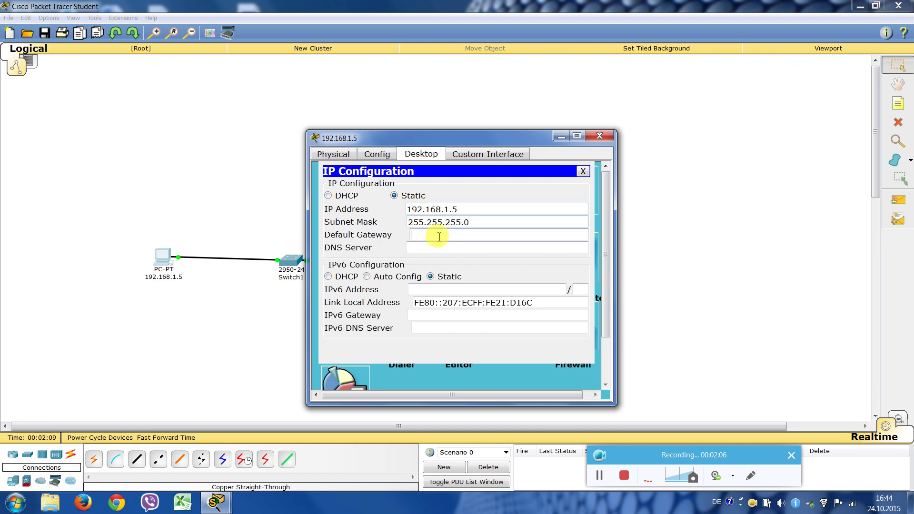
{"action": "left_click", "coordinate": [430, 251]}
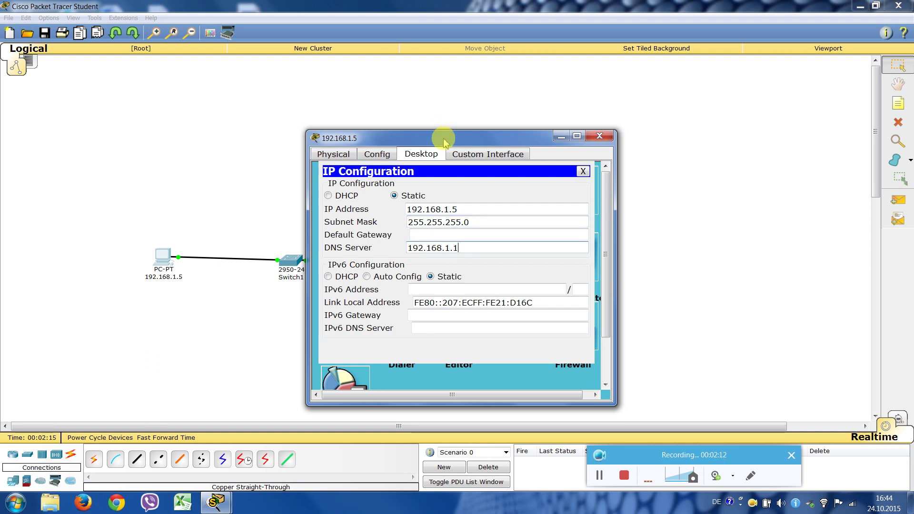
{"action": "left_click_drag", "start_coordinate": [445, 137], "coordinate": [627, 92]}
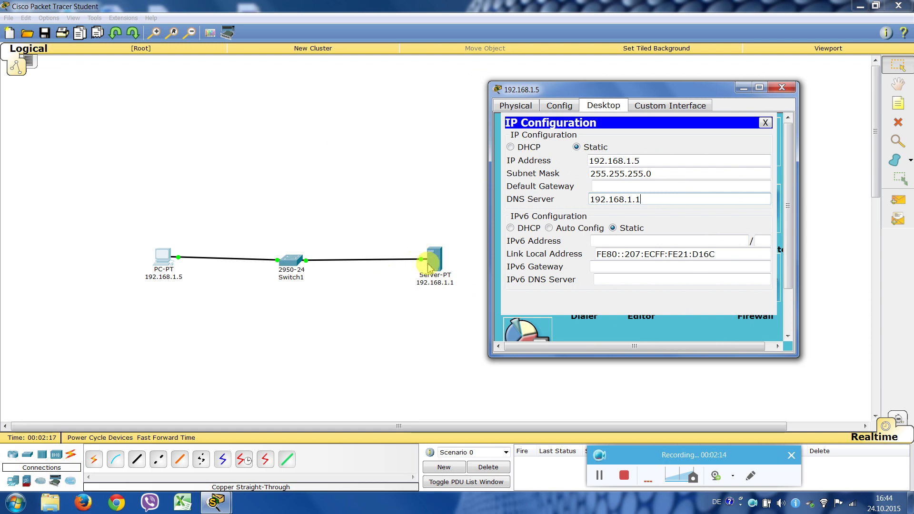
Step: Run ping 192.168.1.1 from the PC's Command Prompt, receiving 4 of 4 replies
{"action": "left_click", "coordinate": [765, 123]}
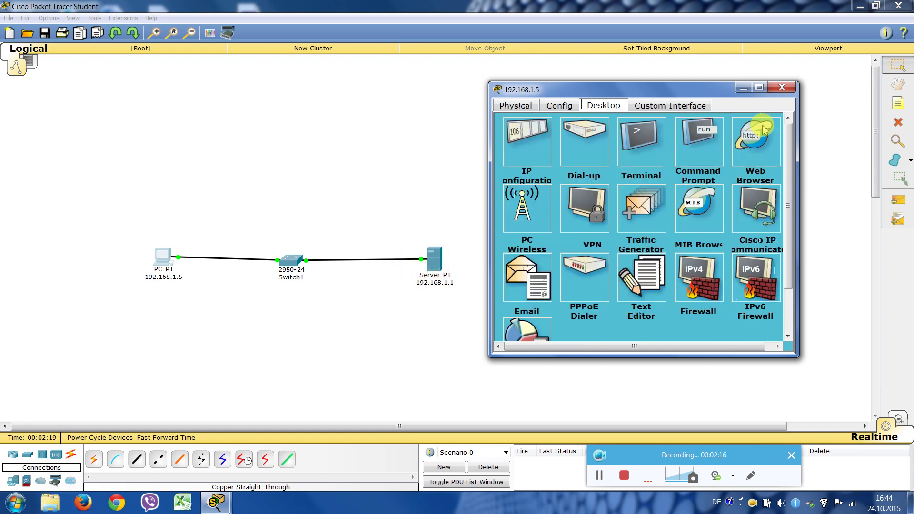
{"action": "left_click", "coordinate": [698, 142]}
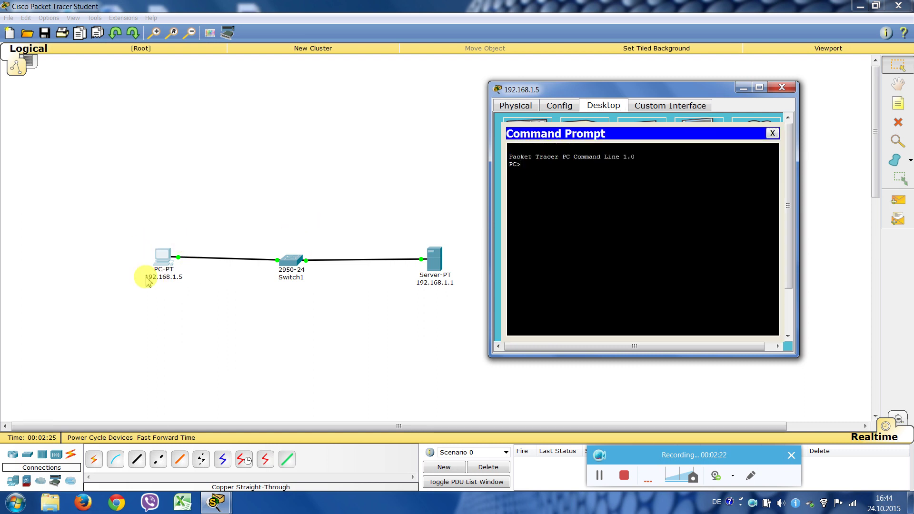
{"action": "type", "text": "ping 192.168.1."}
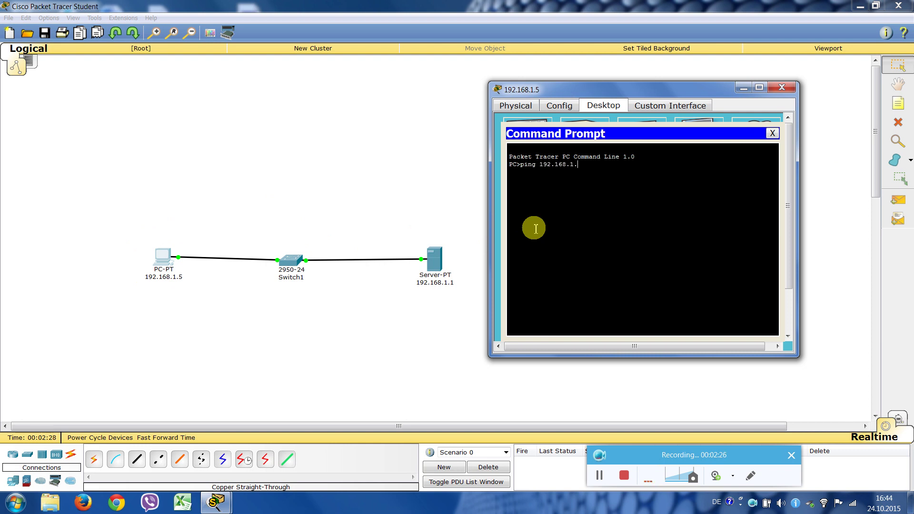
{"action": "type", "text": "1"}
{"action": "key", "text": "Return"}
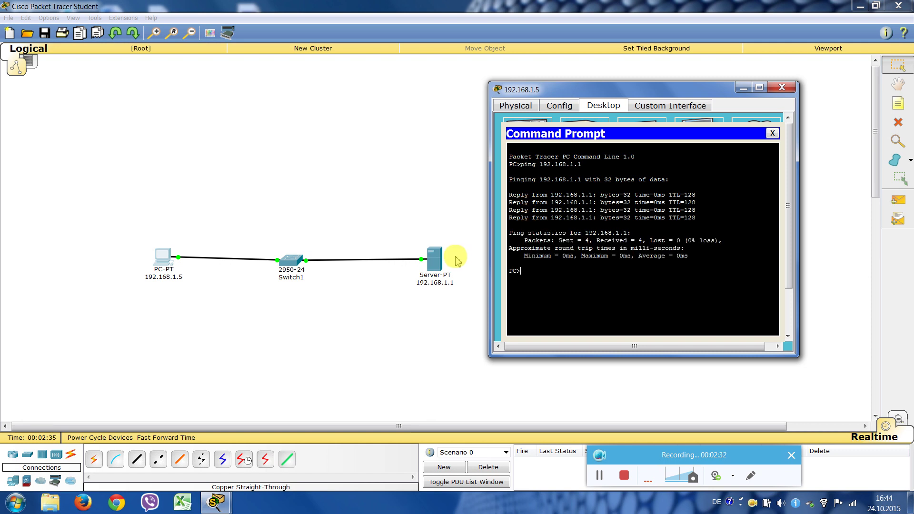
{"action": "left_click", "coordinate": [773, 134]}
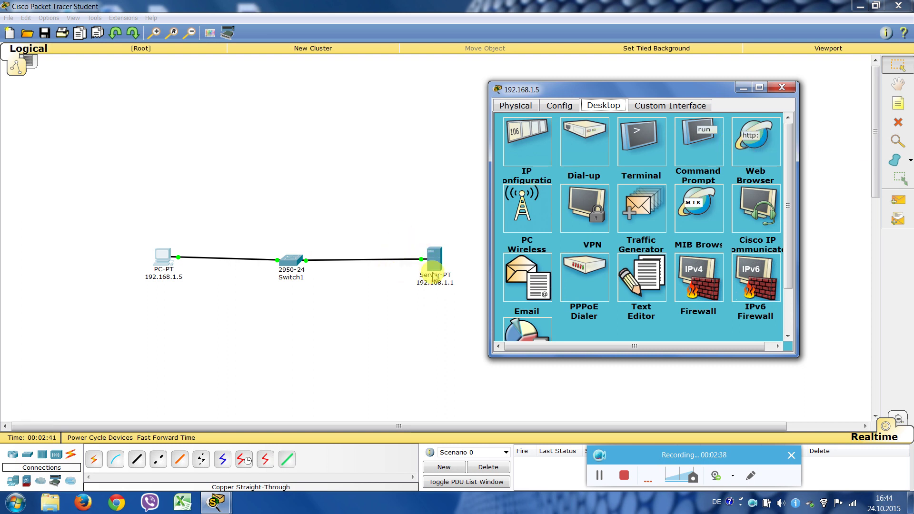
{"action": "left_click", "coordinate": [758, 141]}
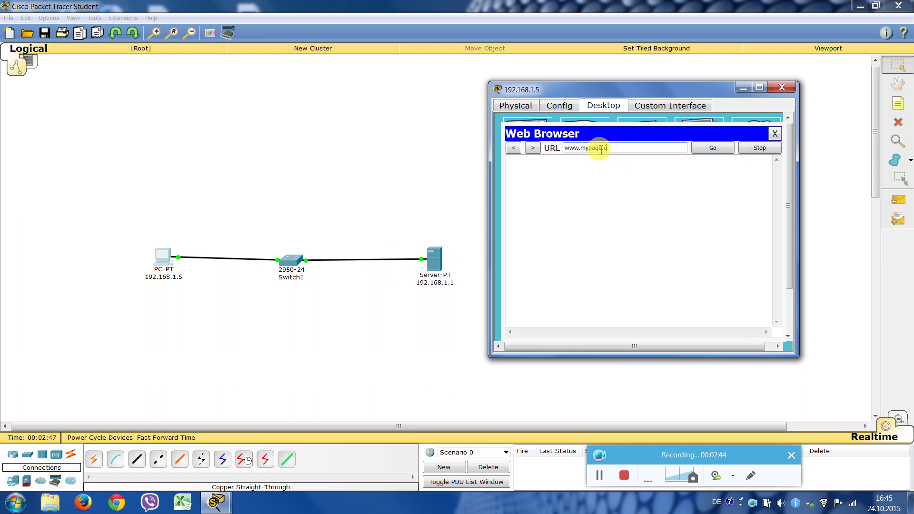
{"action": "left_click", "coordinate": [709, 148]}
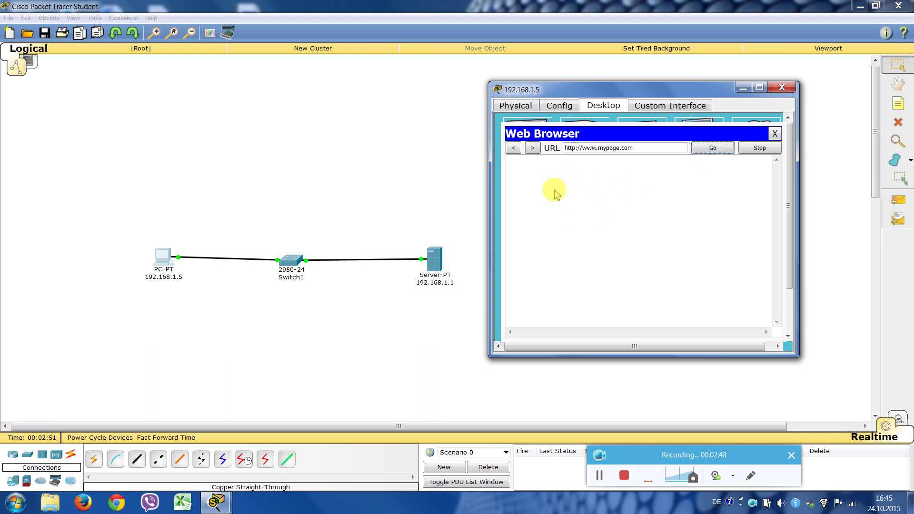
{"action": "left_click", "coordinate": [776, 134]}
{"action": "left_click", "coordinate": [782, 87]}
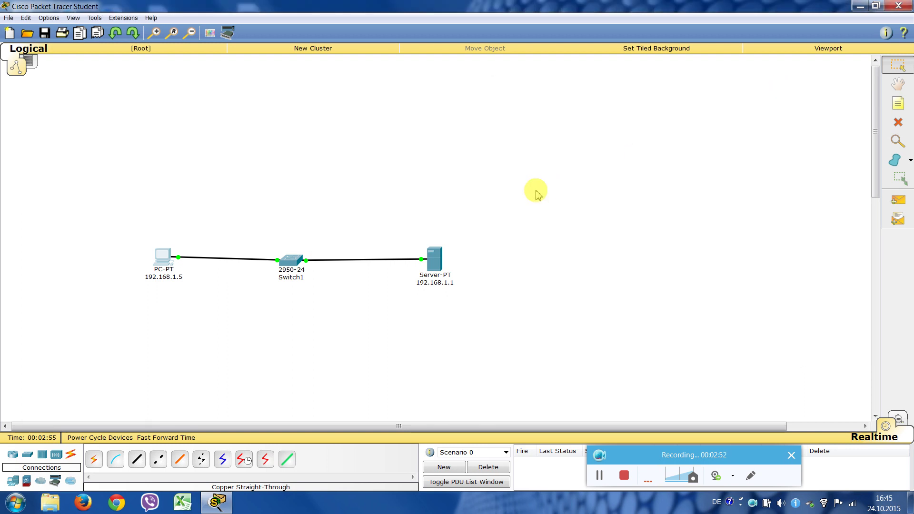
{"action": "left_click", "coordinate": [438, 259]}
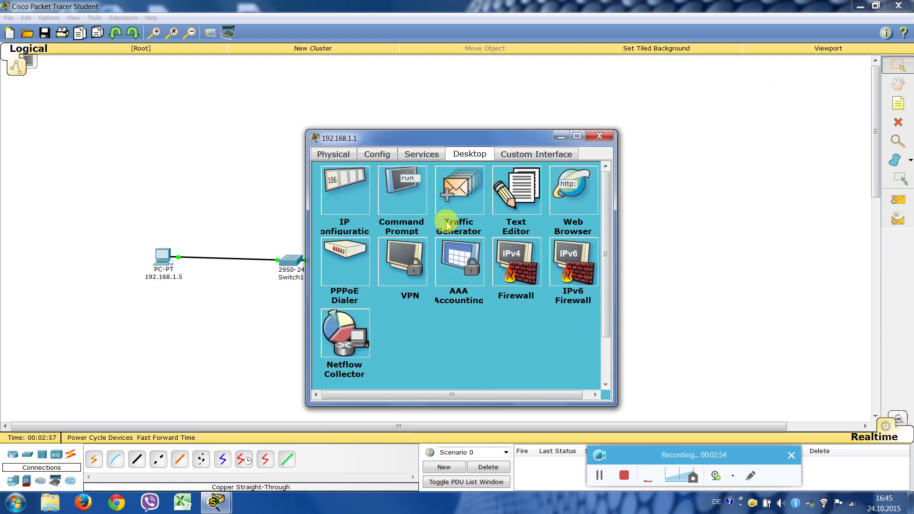
{"action": "left_click_drag", "start_coordinate": [453, 135], "coordinate": [634, 107]}
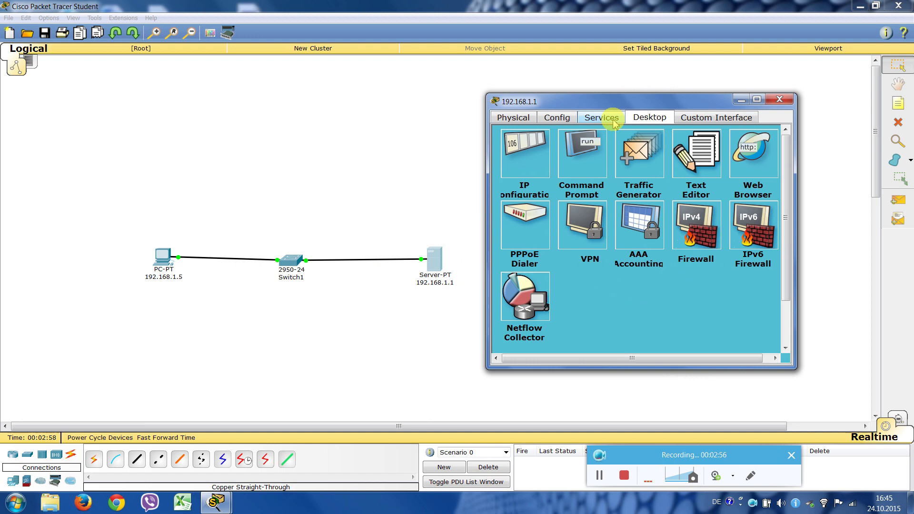
{"action": "left_click", "coordinate": [602, 118]}
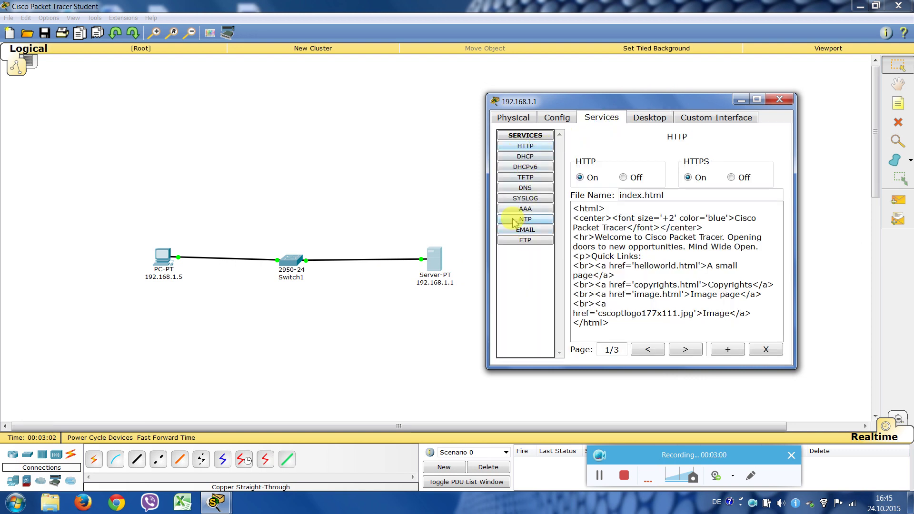
{"action": "left_click", "coordinate": [524, 189]}
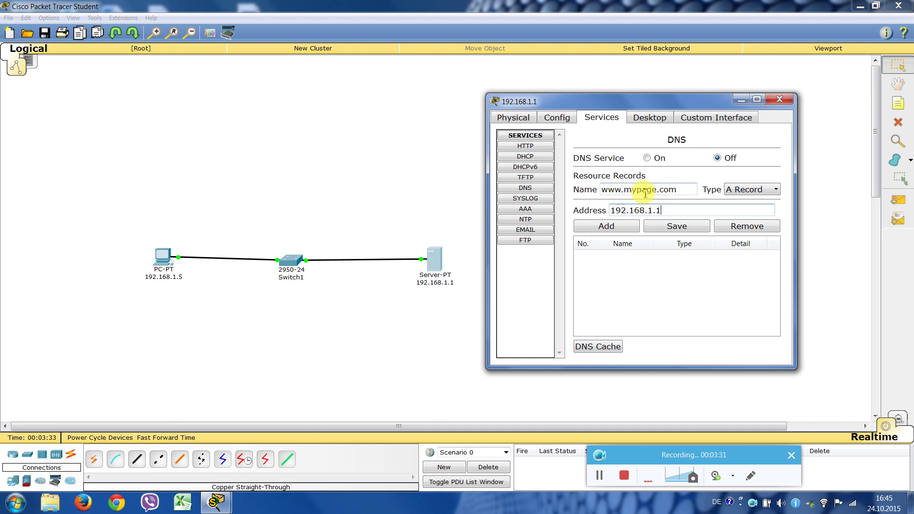
{"action": "left_click", "coordinate": [605, 227]}
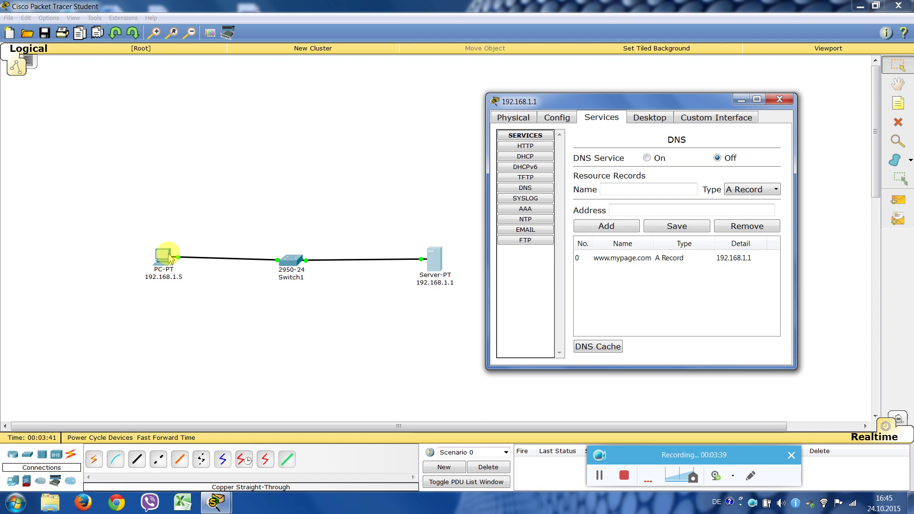
{"action": "left_click", "coordinate": [528, 147]}
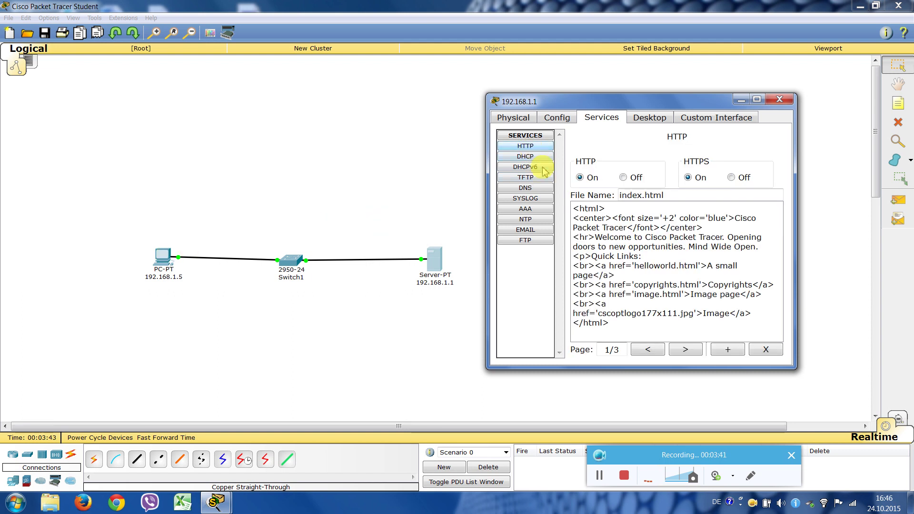
{"action": "left_click", "coordinate": [574, 218]}
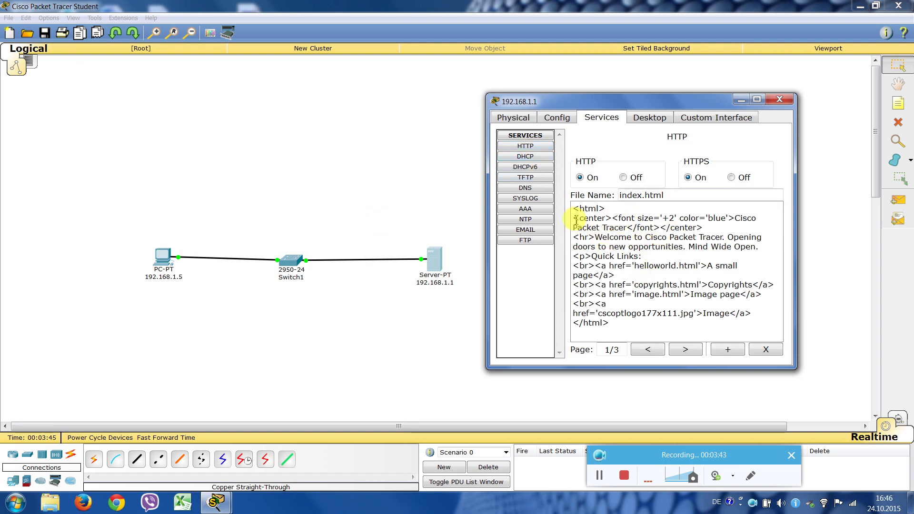
{"action": "left_click", "coordinate": [759, 314], "text": "shift"}
{"action": "key", "text": "Delete"}
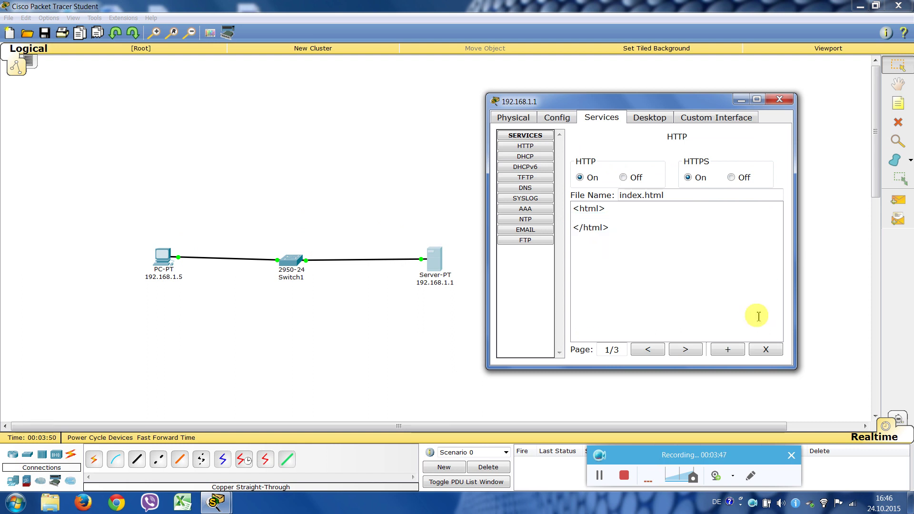
{"action": "type", "text": "Welcom to my page"}
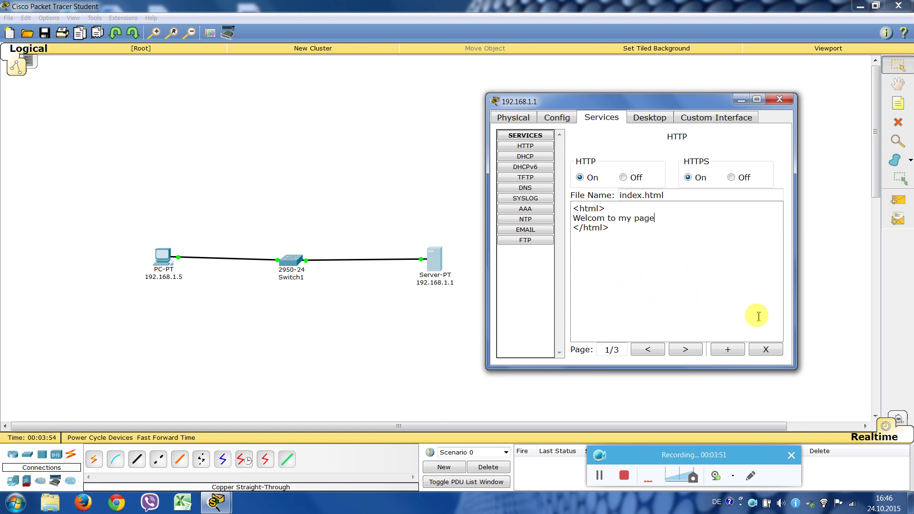
{"action": "type", "text": " www.mypage.com"}
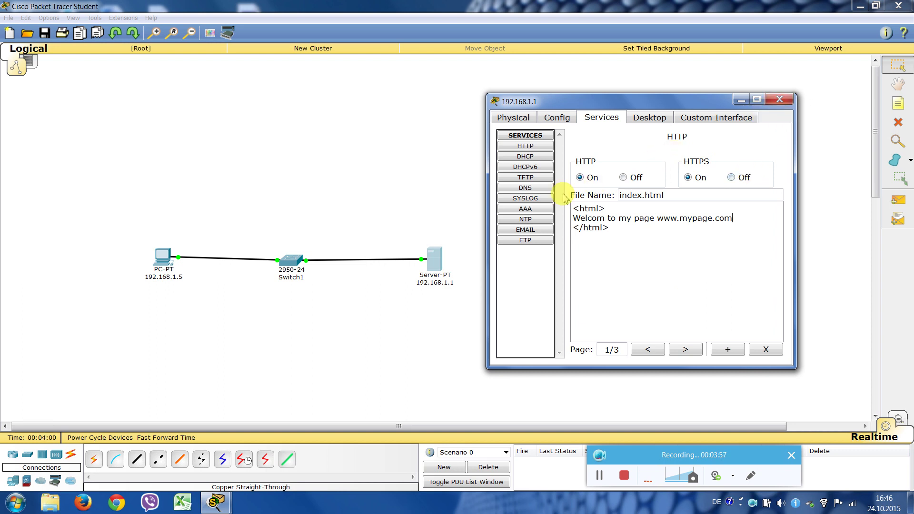
{"action": "left_click", "coordinate": [539, 190]}
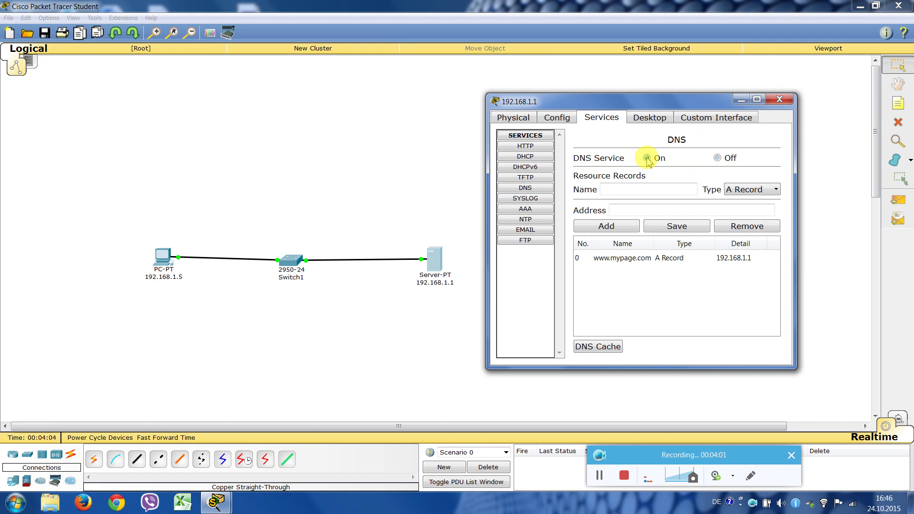
{"action": "left_click", "coordinate": [779, 101]}
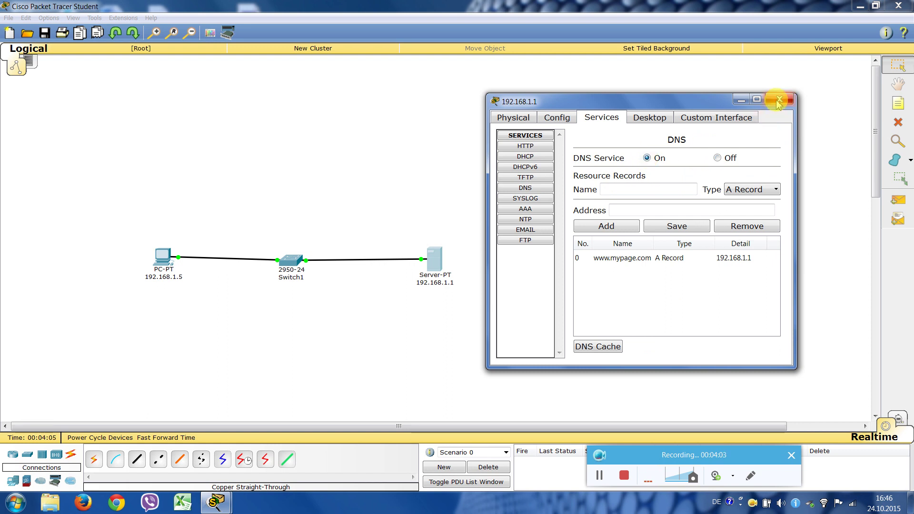
{"action": "left_click", "coordinate": [159, 251]}
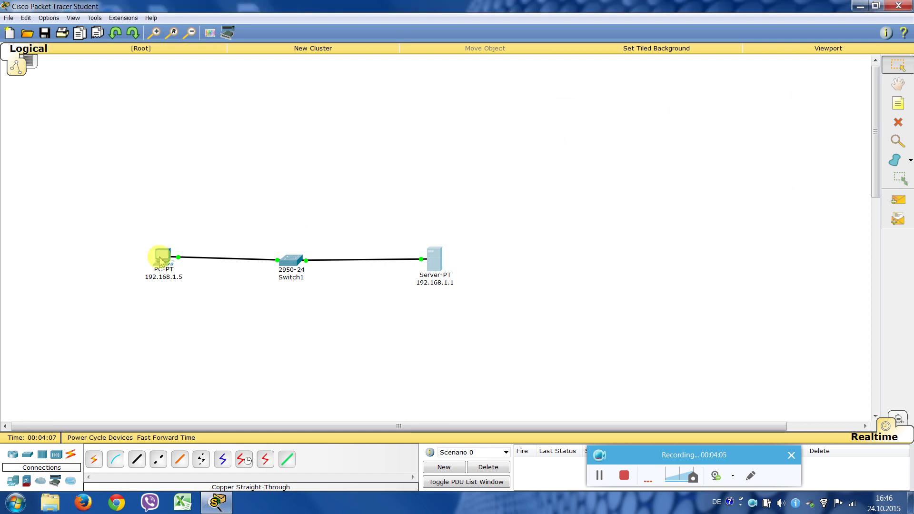
{"action": "left_click_drag", "start_coordinate": [470, 135], "coordinate": [699, 91]}
{"action": "left_click", "coordinate": [805, 140]}
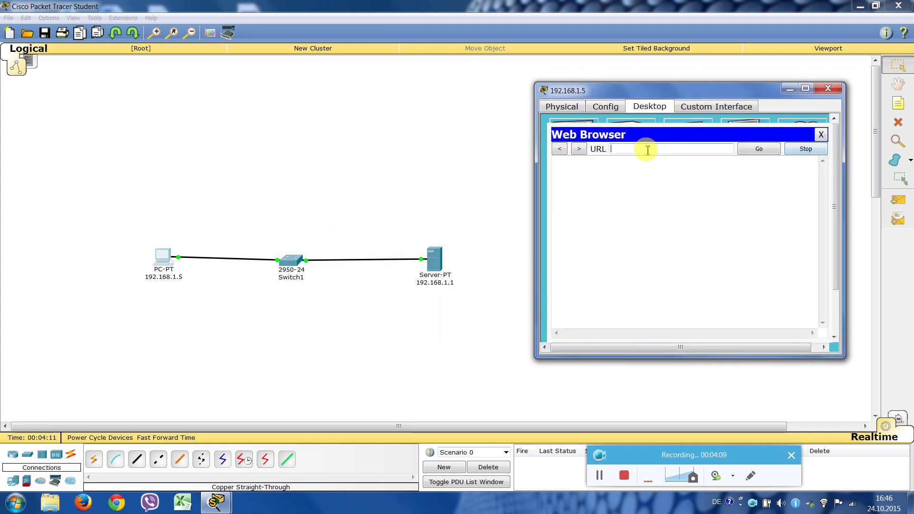
{"action": "type", "text": "www.my"}
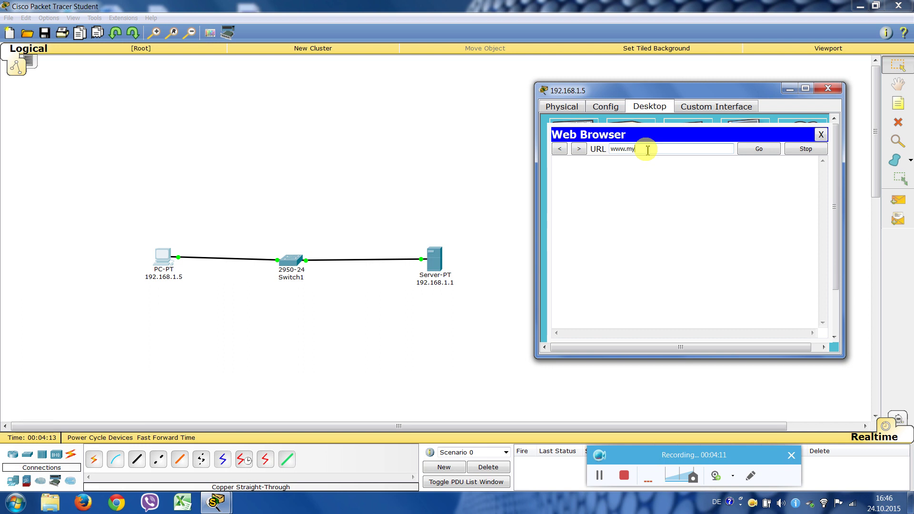
{"action": "type", "text": "page.com"}
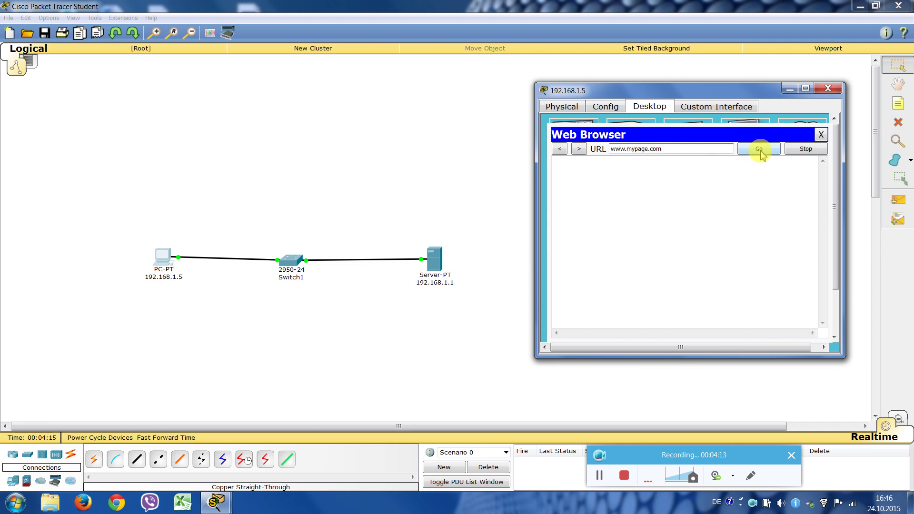
{"action": "left_click", "coordinate": [759, 149]}
{"action": "left_click_drag", "start_coordinate": [555, 164], "coordinate": [610, 167]}
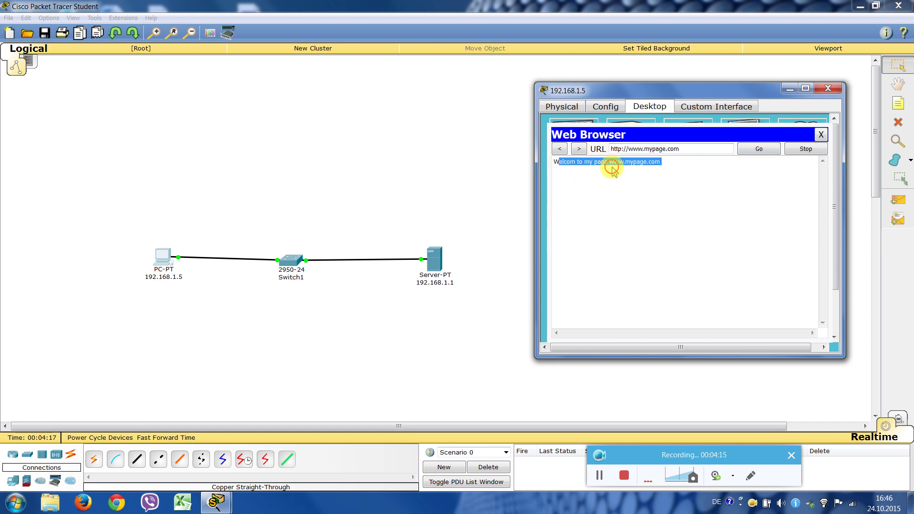
{"action": "left_click", "coordinate": [636, 169]}
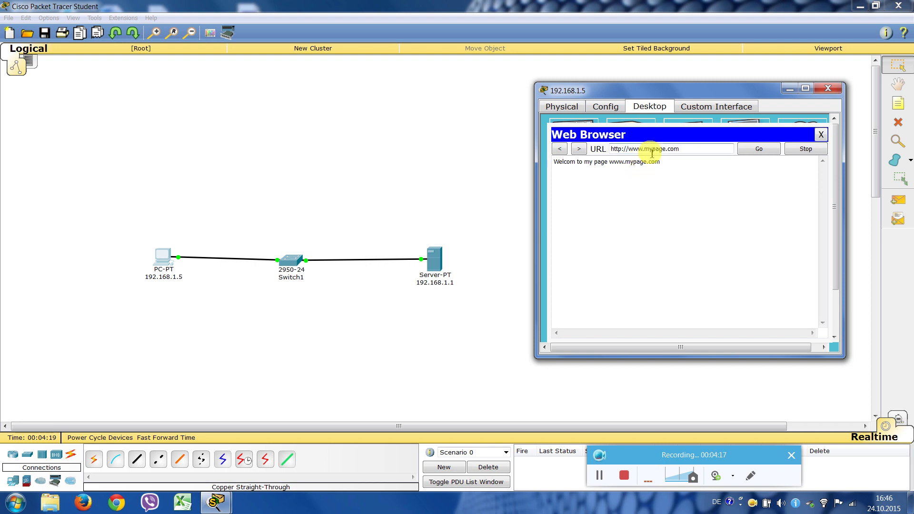
Step: Load the page by IP 192.168.1.1, then close the browser and PC window
{"action": "left_click_drag", "start_coordinate": [629, 149], "coordinate": [721, 148]}
{"action": "type", "text": "192.168.1"}
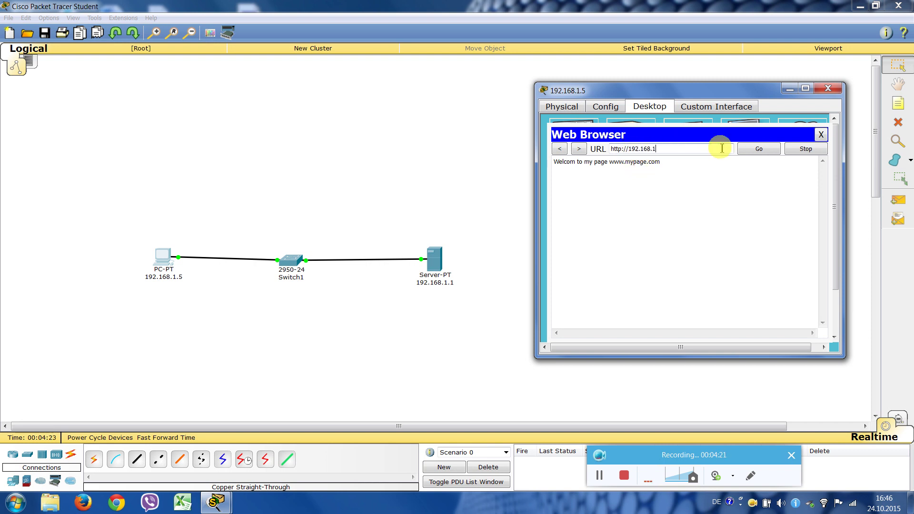
{"action": "type", "text": ".1"}
{"action": "left_click", "coordinate": [759, 149]}
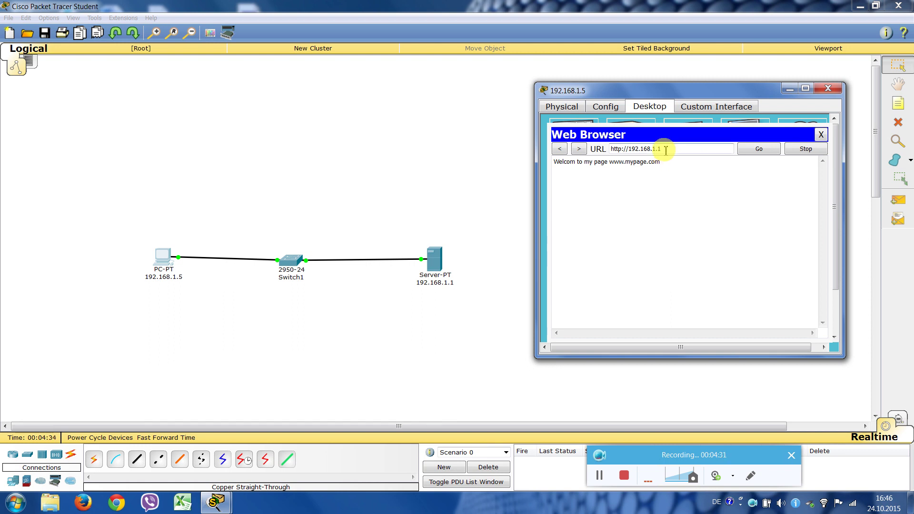
{"action": "left_click_drag", "start_coordinate": [666, 150], "coordinate": [629, 149]}
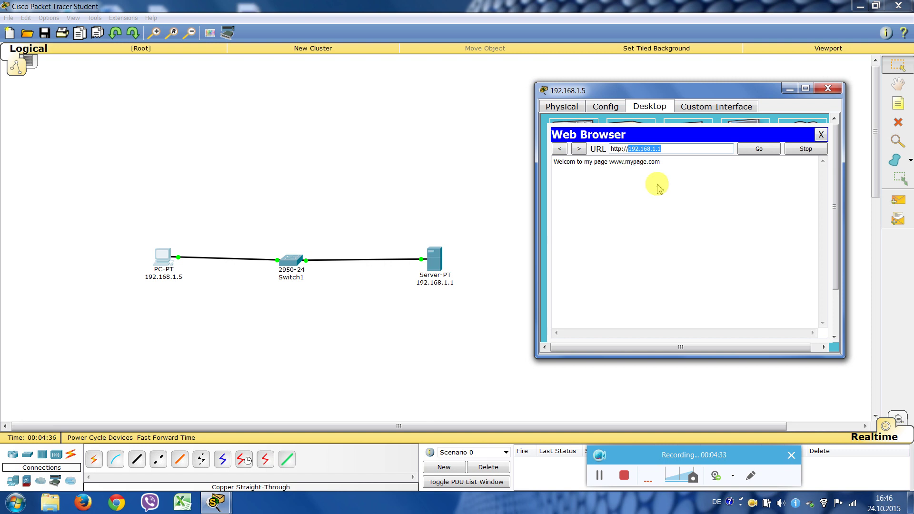
{"action": "type", "text": "www"}
{"action": "left_click", "coordinate": [821, 135]}
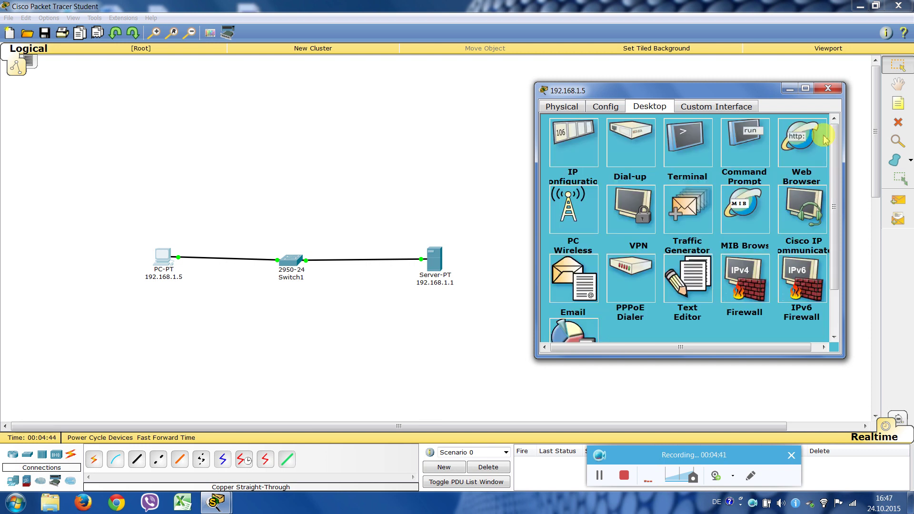
{"action": "left_click", "coordinate": [838, 89]}
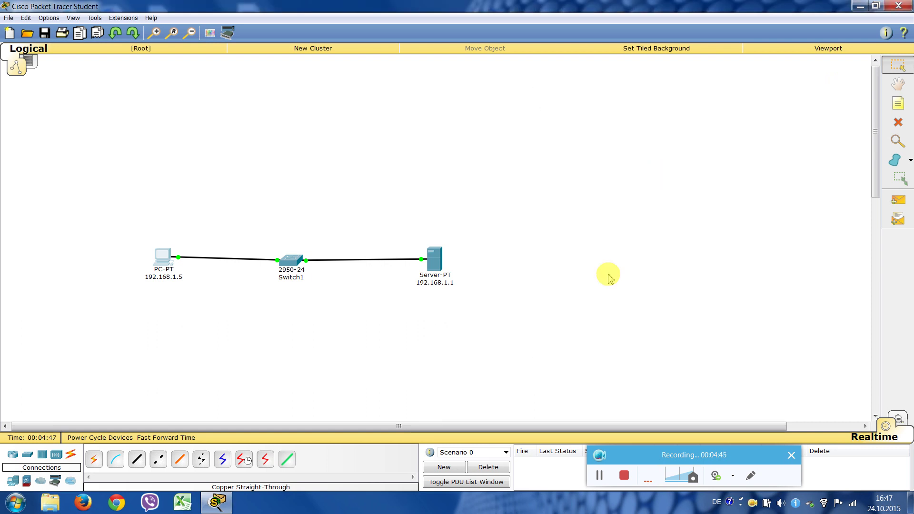